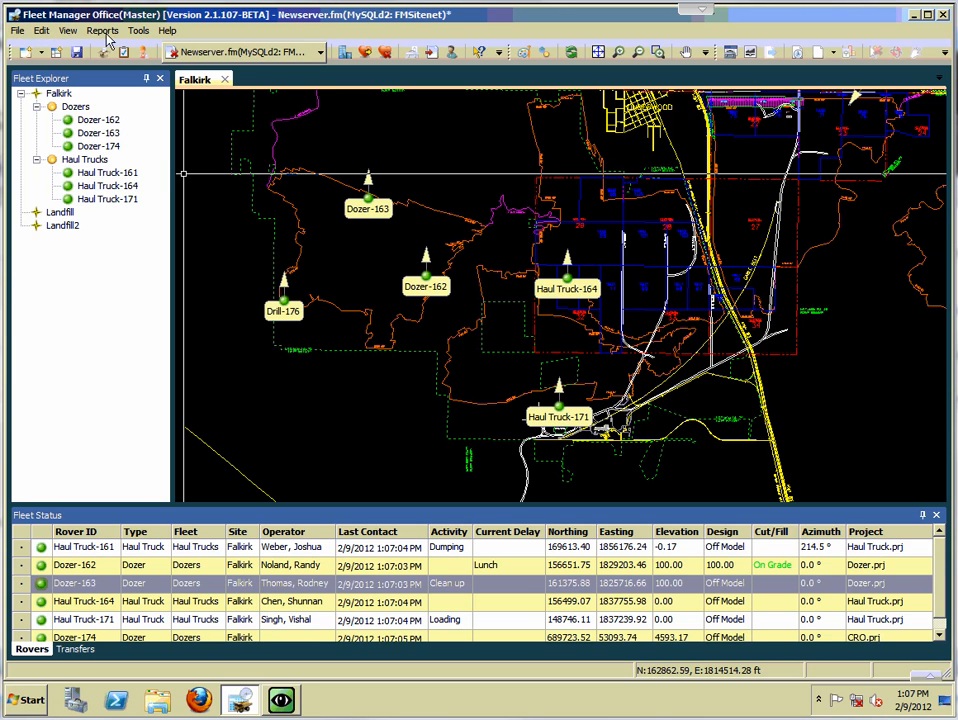
pyautogui.click(41, 31)
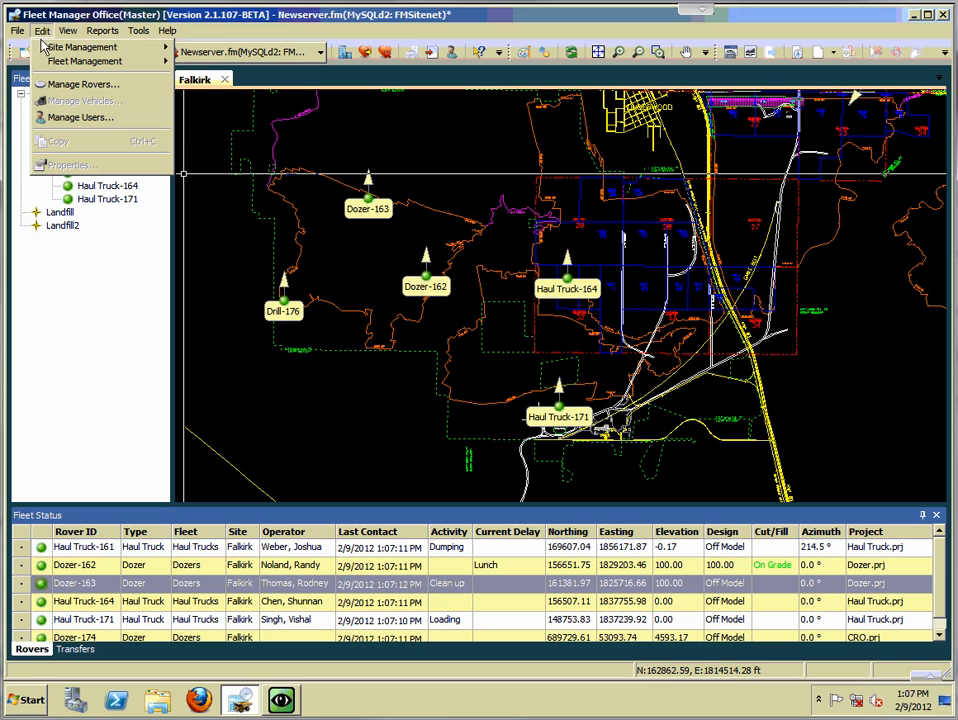
pyautogui.moveTo(43, 47)
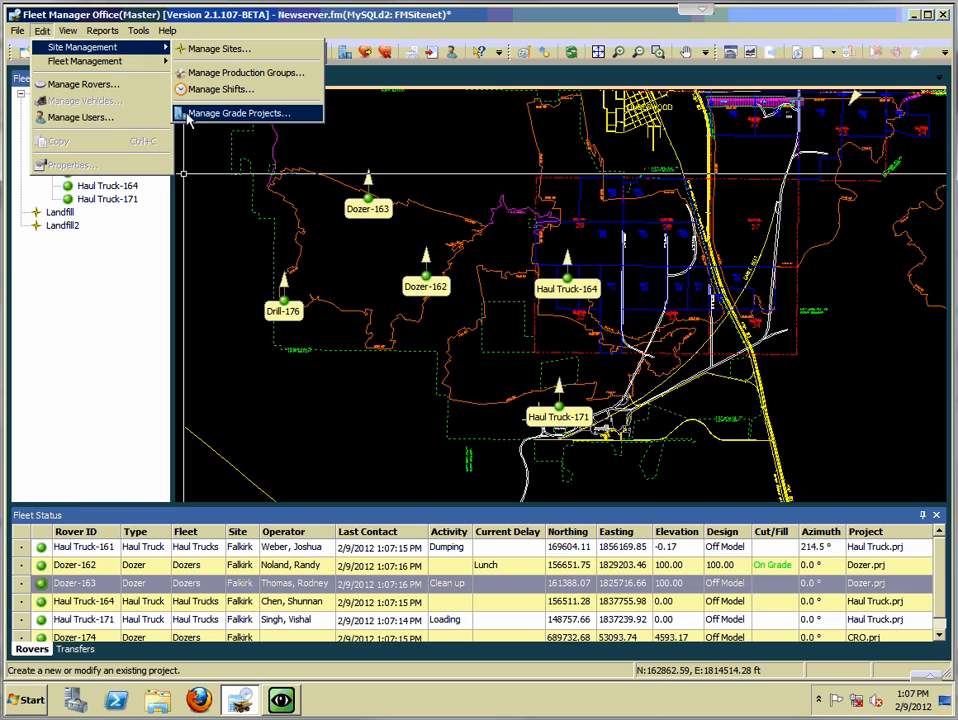
pyautogui.click(385, 115)
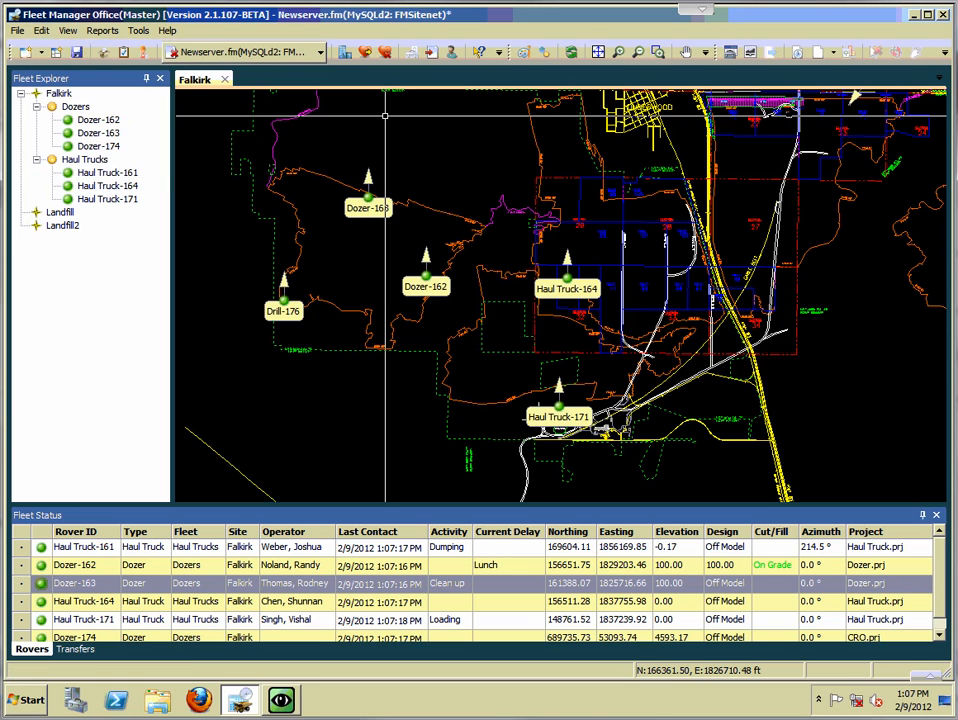
# - Open the Project Manager and look through the existing Dozer, Haul Truck and Test projects
pyautogui.click(343, 54)
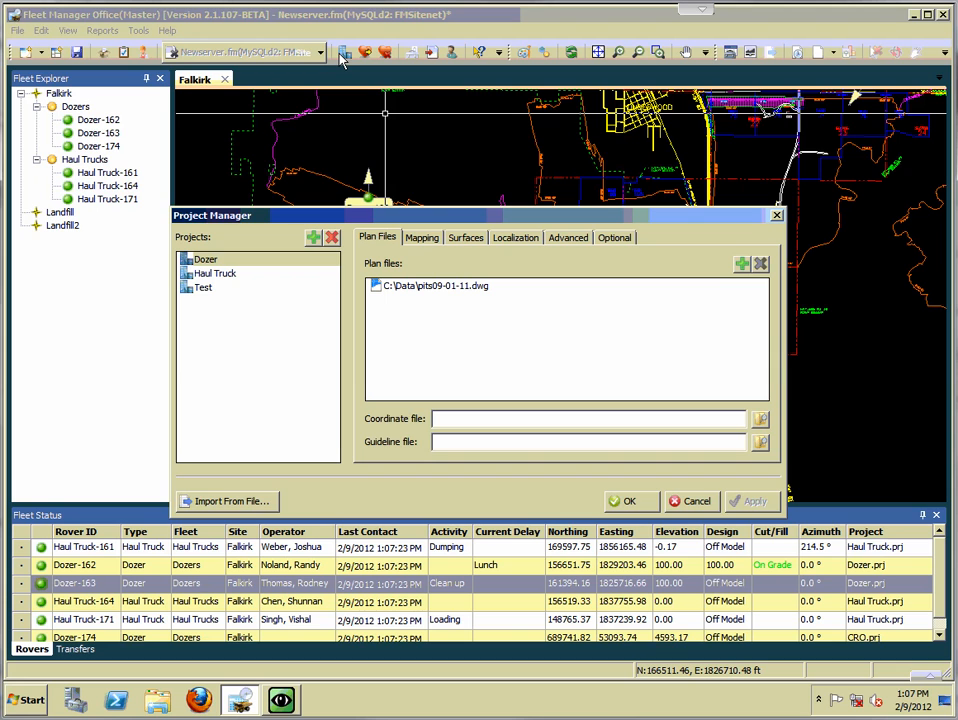
pyautogui.click(207, 261)
pyautogui.click(213, 275)
pyautogui.click(207, 288)
pyautogui.click(210, 274)
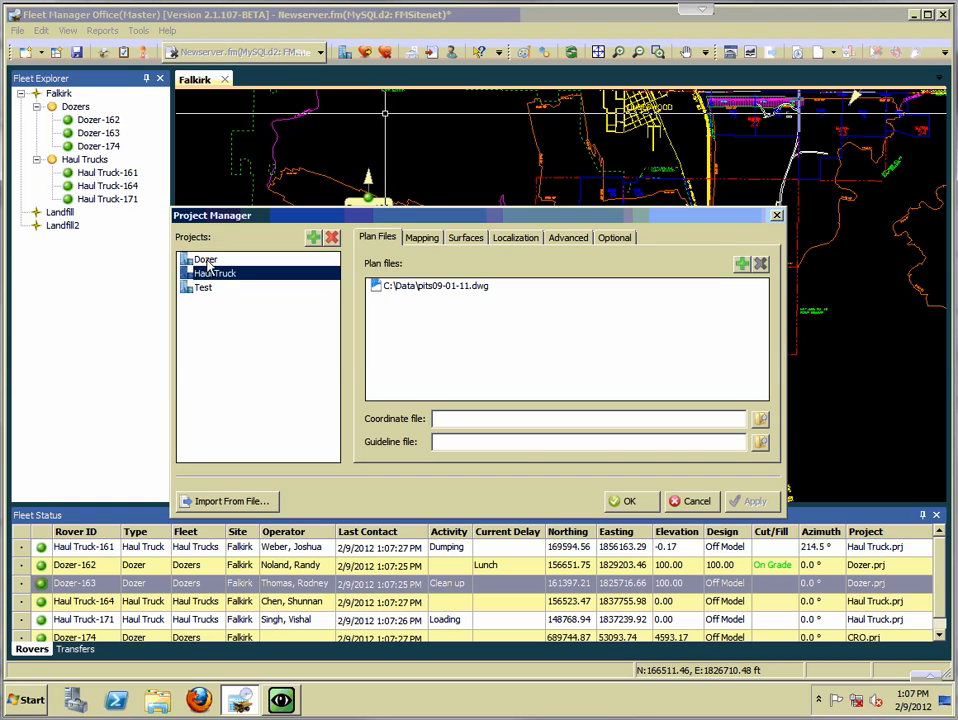
pyautogui.click(208, 261)
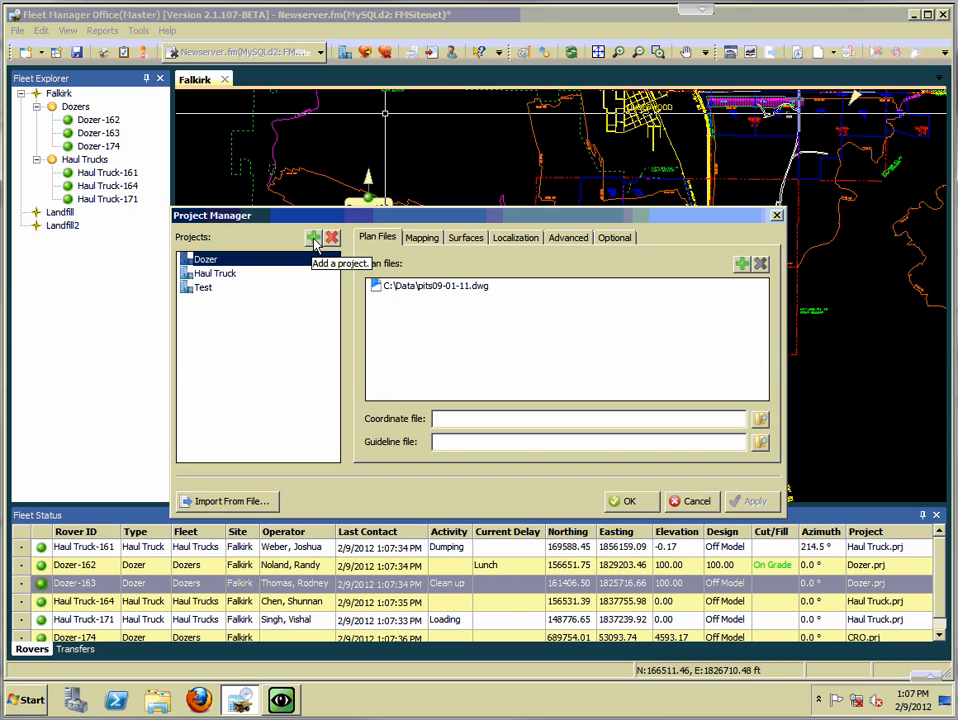
# - Create a new grade project named Demo
pyautogui.click(313, 240)
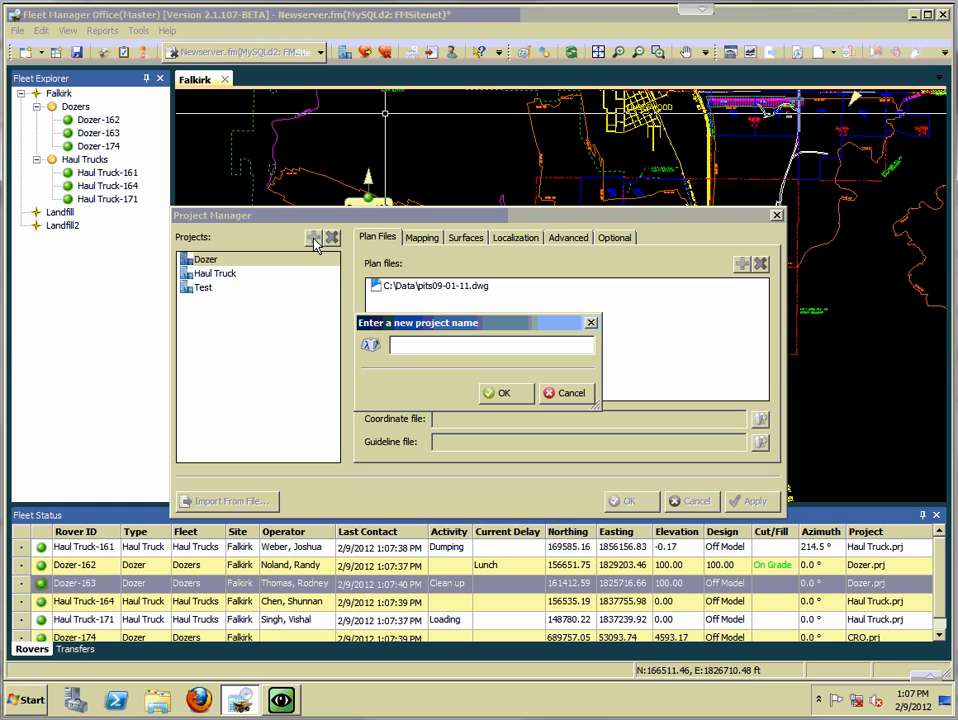
pyautogui.write('De')
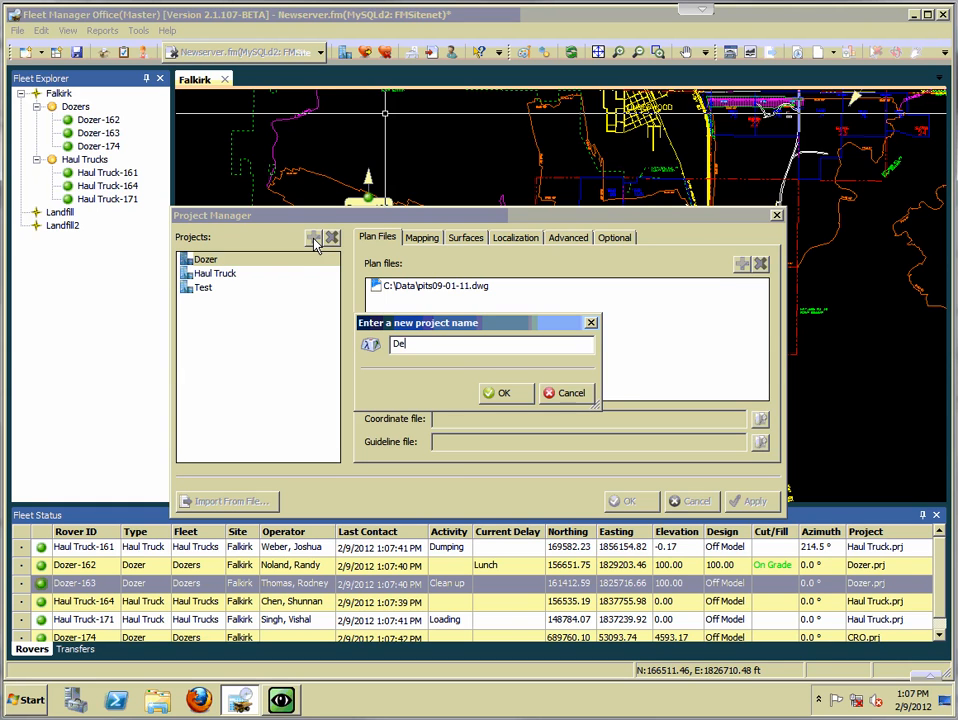
pyautogui.write('mo')
pyautogui.click(497, 393)
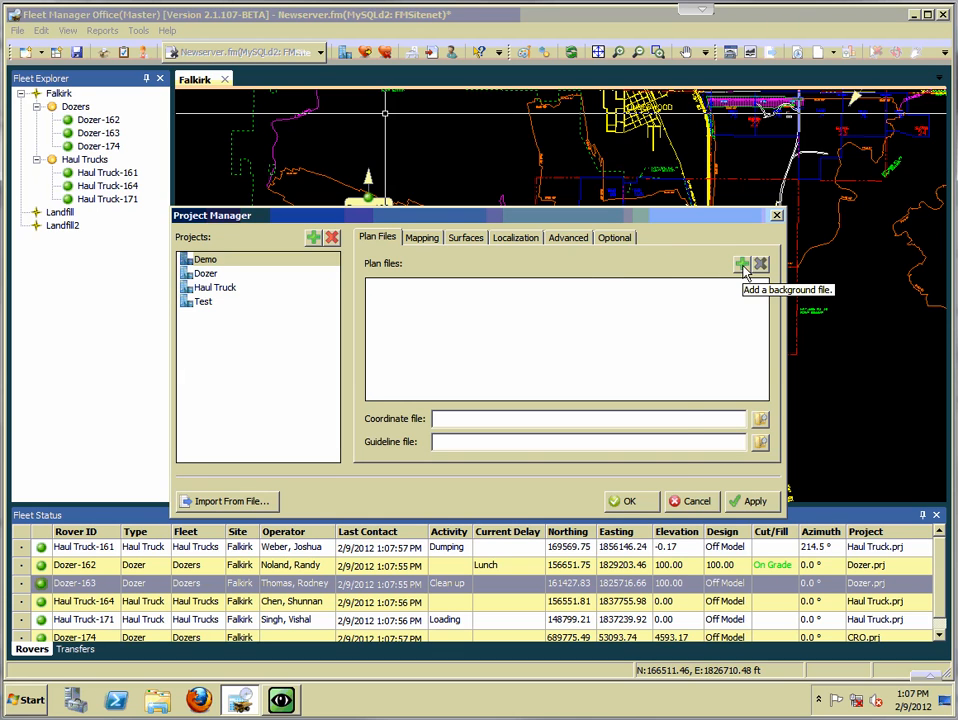
# - Add largejob.dwg from the C:\Data folder as a plan file of the Demo project
pyautogui.click(743, 266)
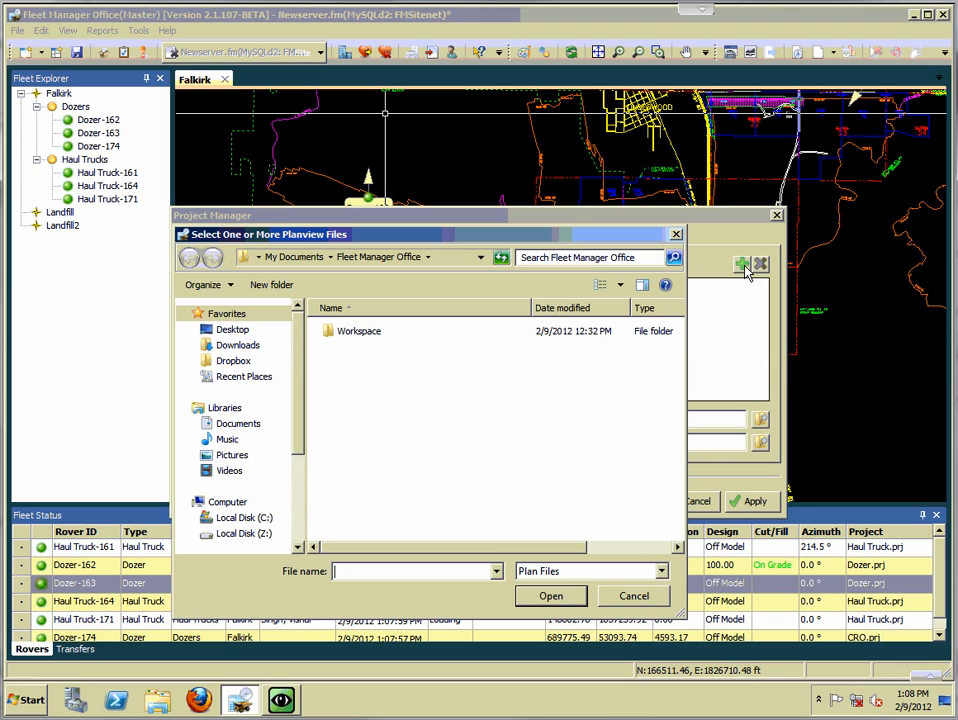
pyautogui.click(228, 517)
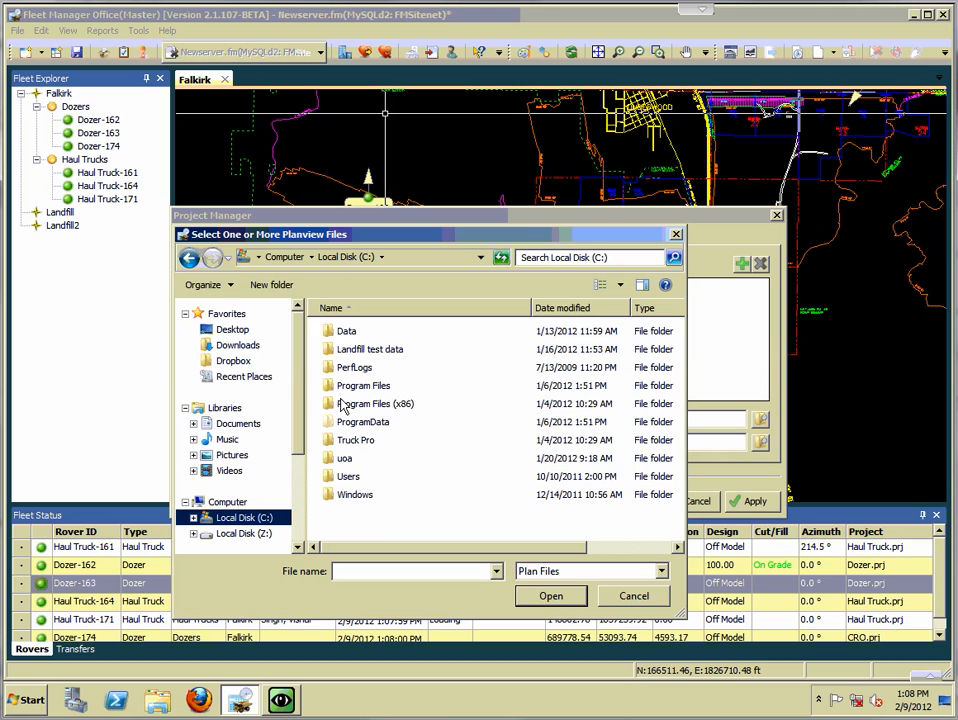
pyautogui.doubleClick(346, 331)
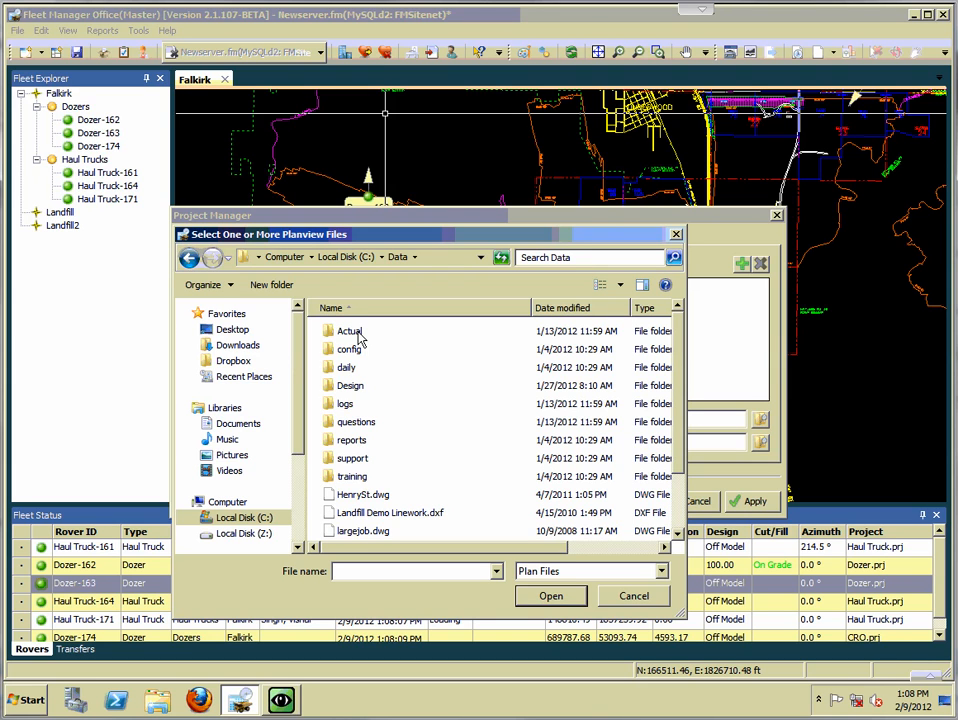
pyautogui.doubleClick(372, 531)
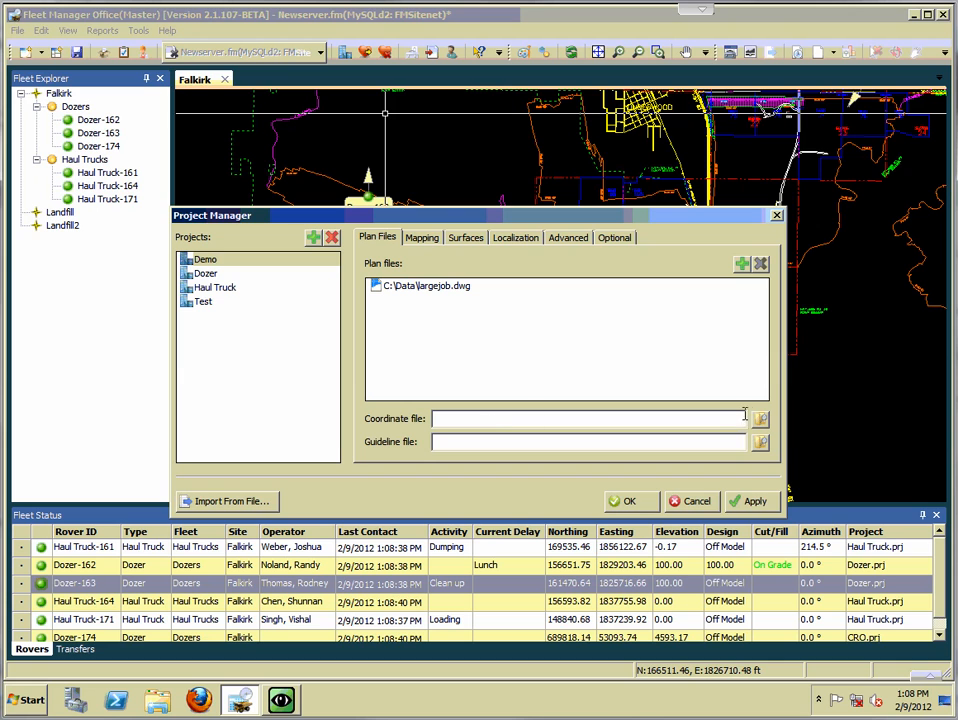
# - Set the Demo project's mapping to US-Survey feet units, Align to grid one point alignment and Plane similarity transformation
pyautogui.click(421, 240)
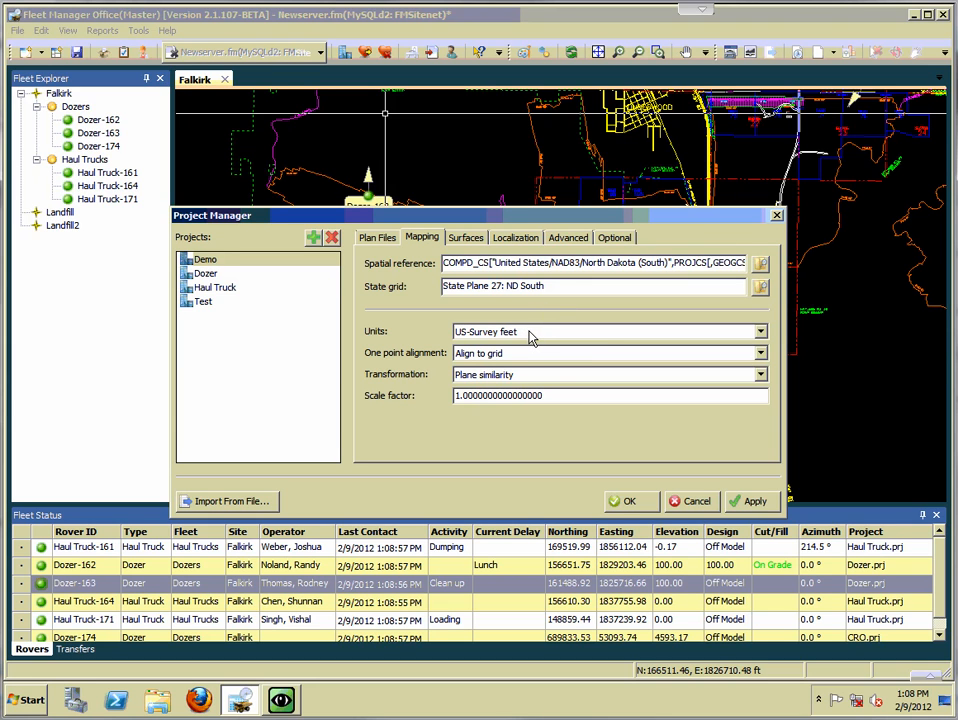
pyautogui.click(762, 335)
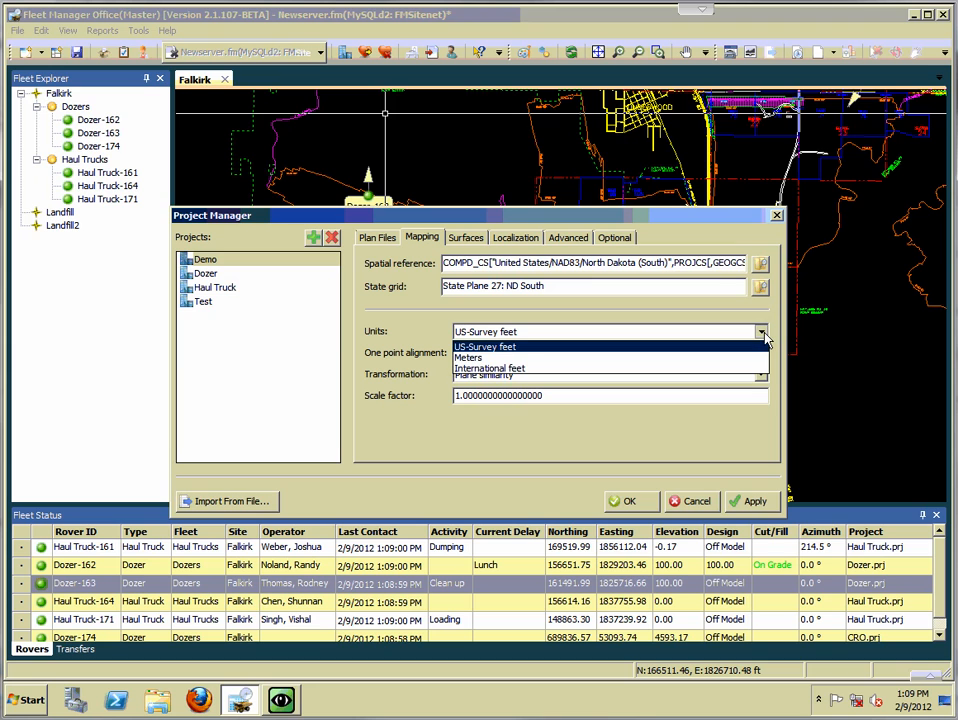
pyautogui.click(700, 346)
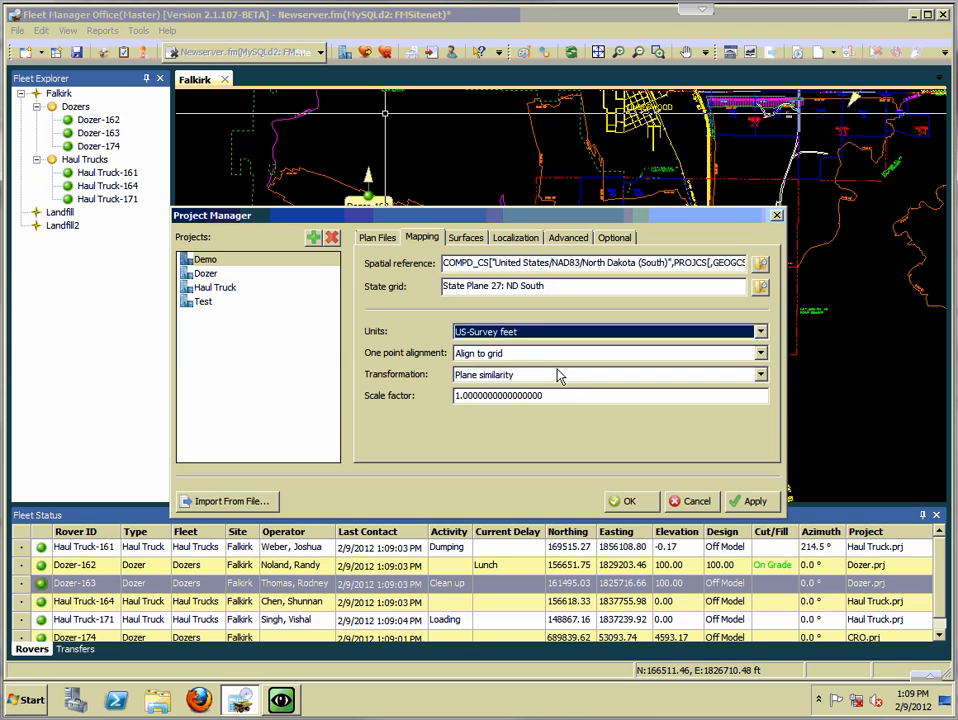
pyautogui.click(529, 359)
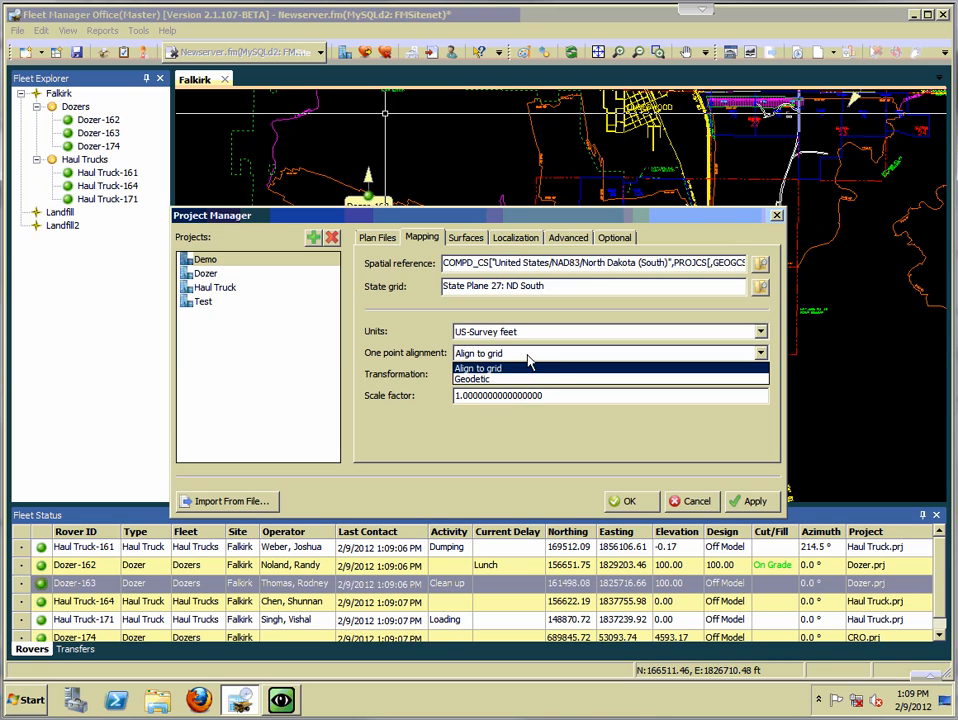
pyautogui.click(528, 367)
pyautogui.click(546, 386)
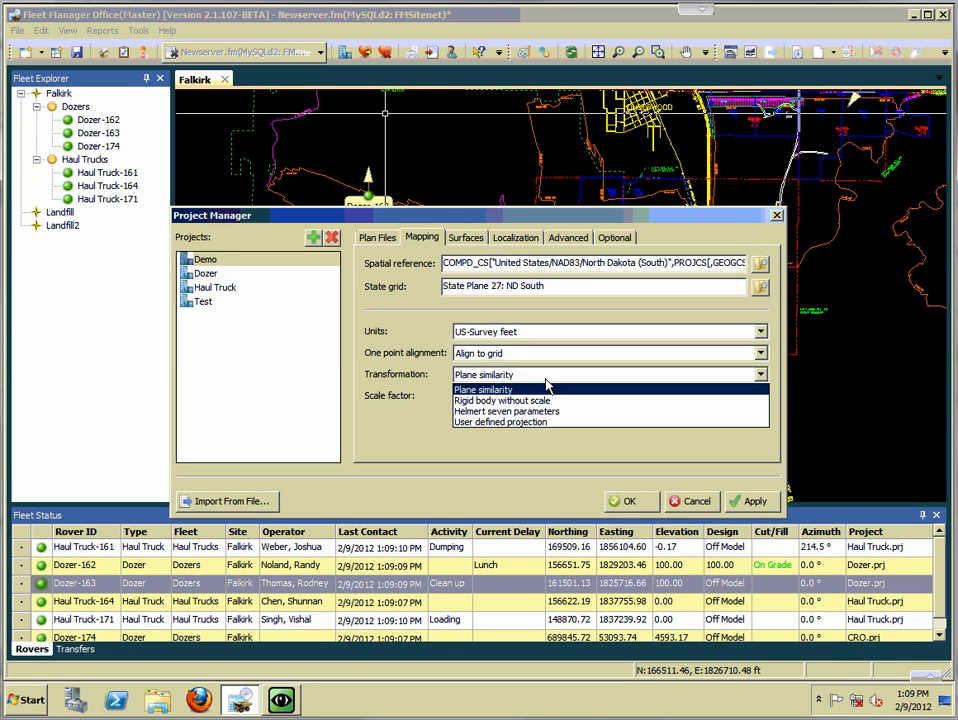
pyautogui.click(546, 381)
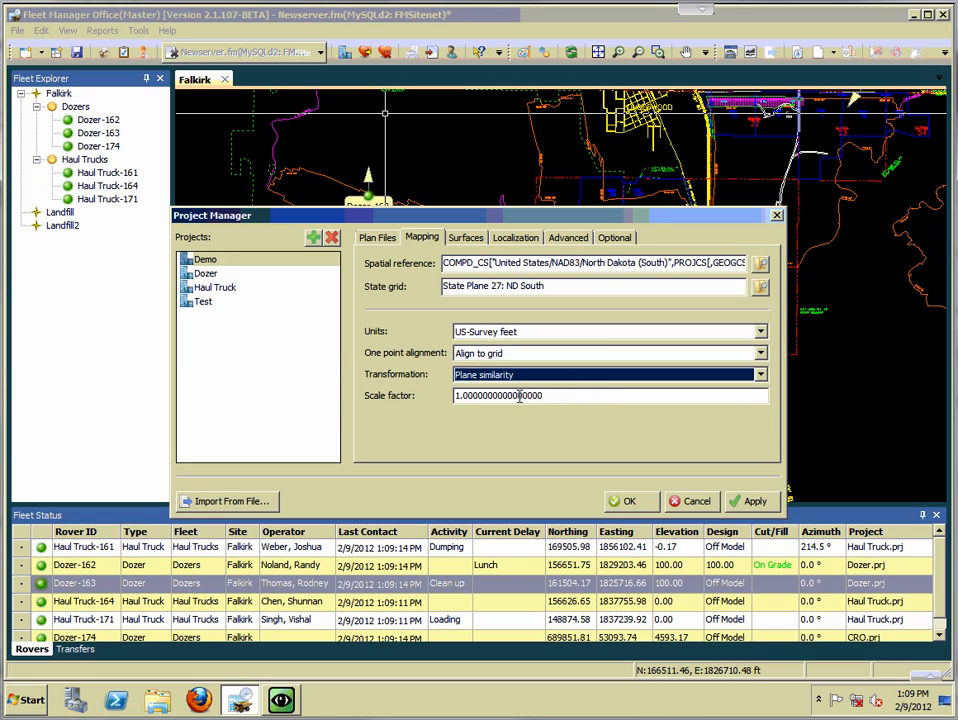
# - Add a surface named Design to the Demo project
pyautogui.click(462, 239)
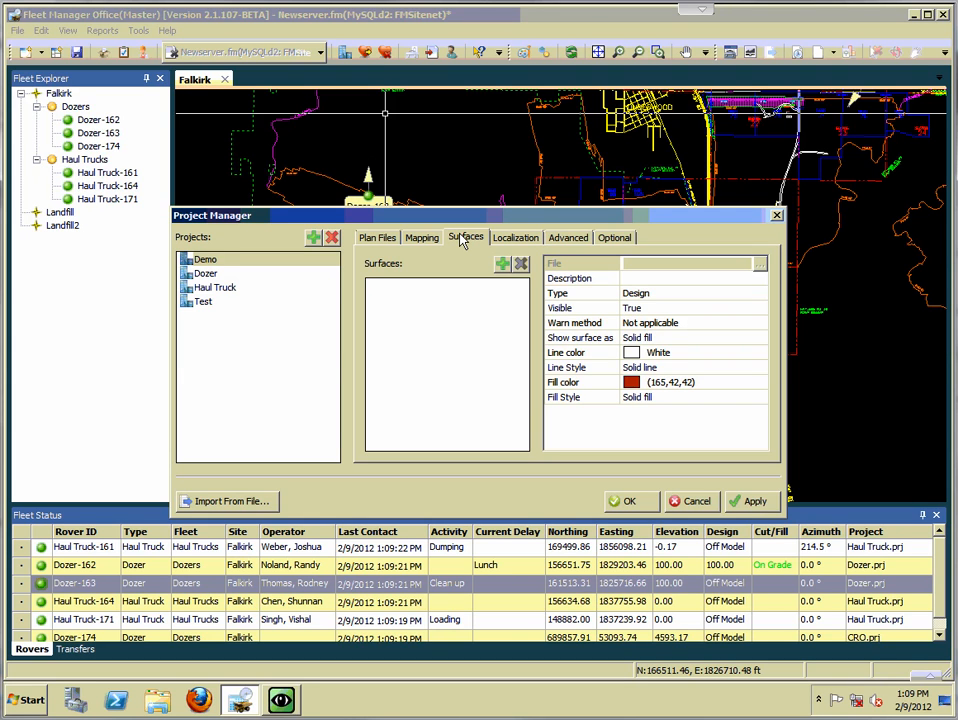
pyautogui.click(503, 265)
pyautogui.write('Design')
pyautogui.press('Return')
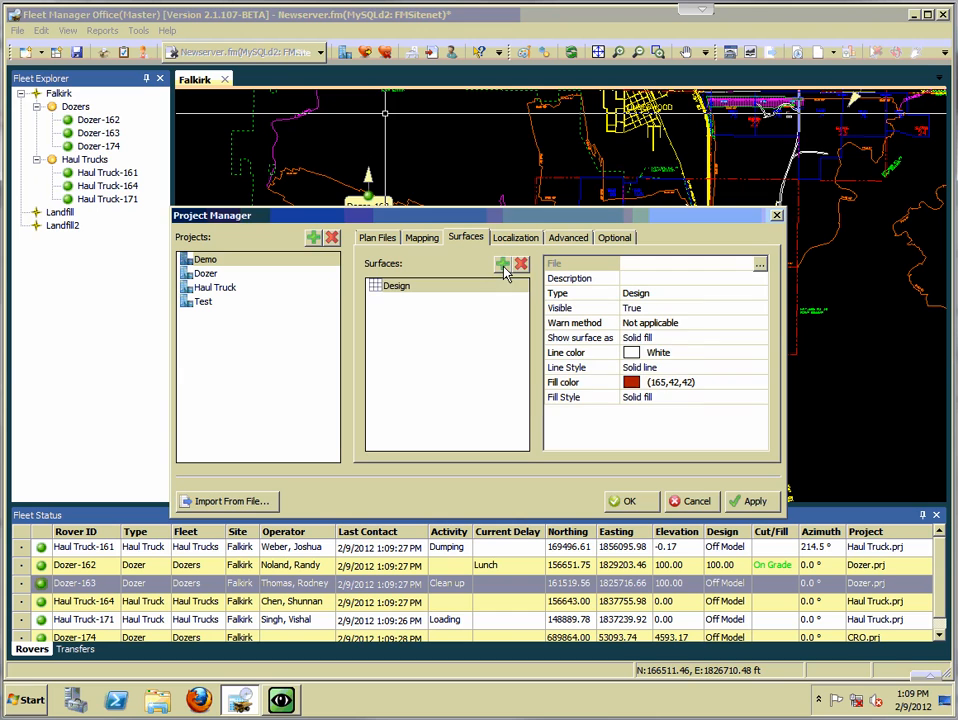
# - Assign mine.GRD from the C:\Data\Design folder as the Design surface's model file
pyautogui.click(760, 264)
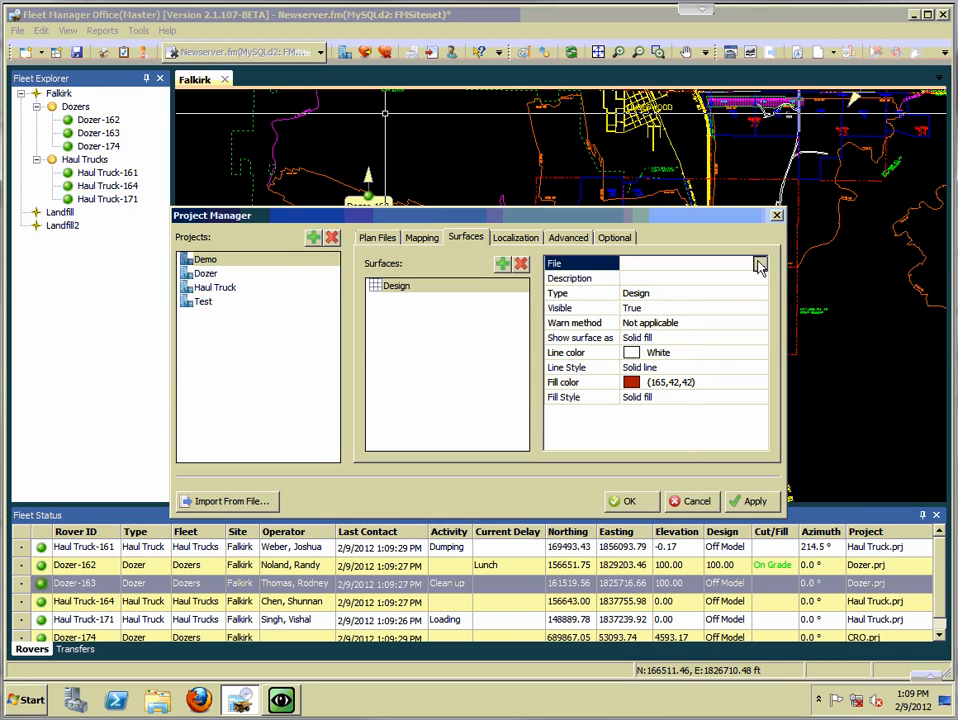
pyautogui.doubleClick(362, 388)
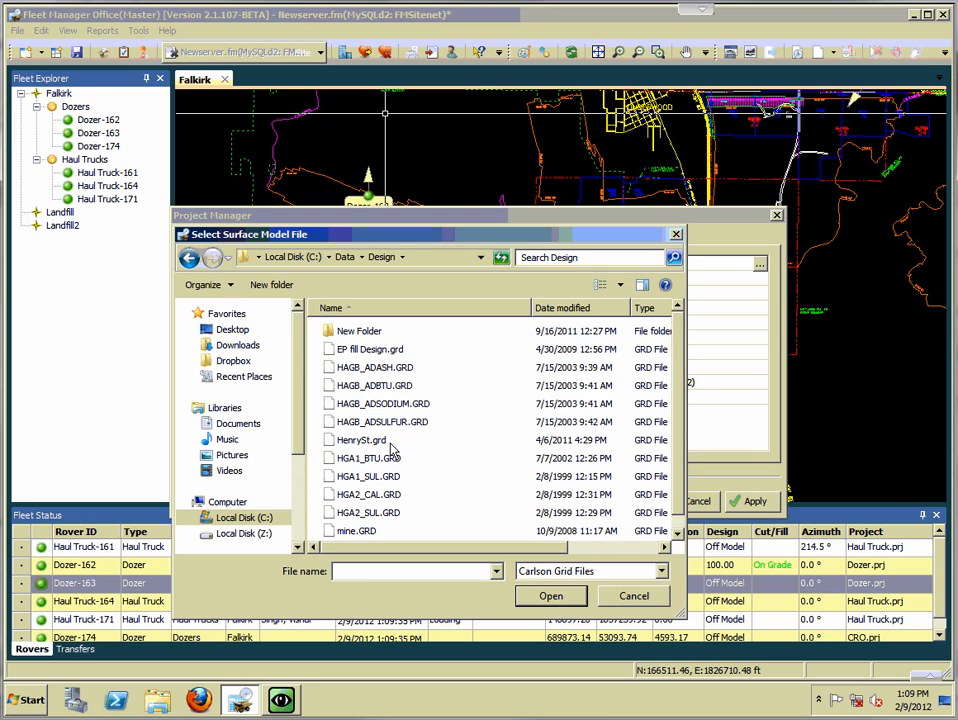
pyautogui.doubleClick(360, 531)
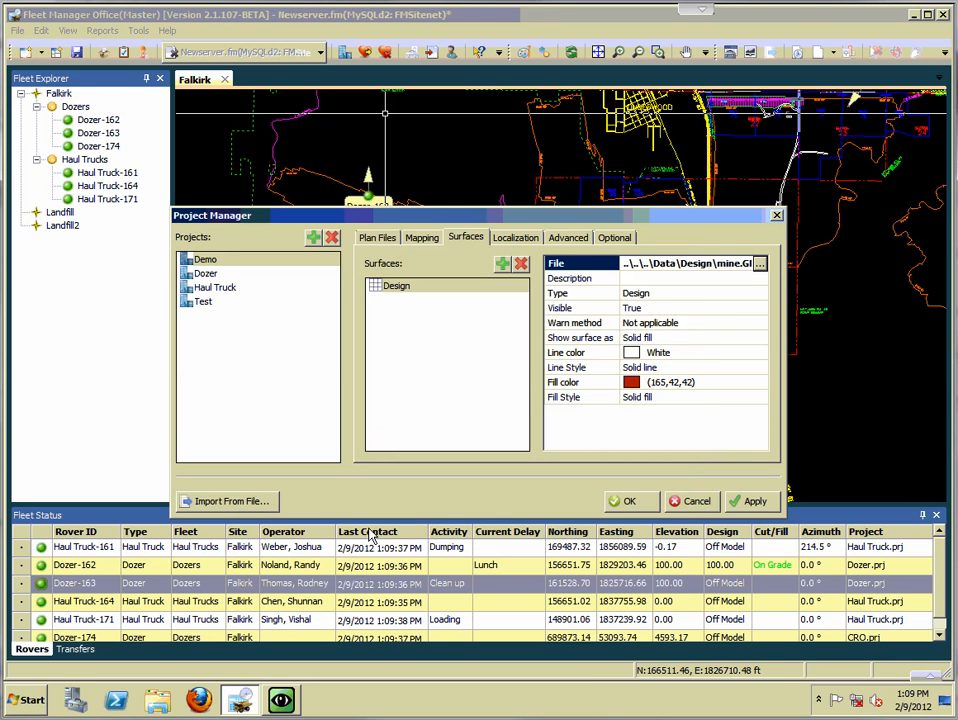
# - Check the Design surface's description and type, and set its warn method to Not applicable
pyautogui.click(628, 280)
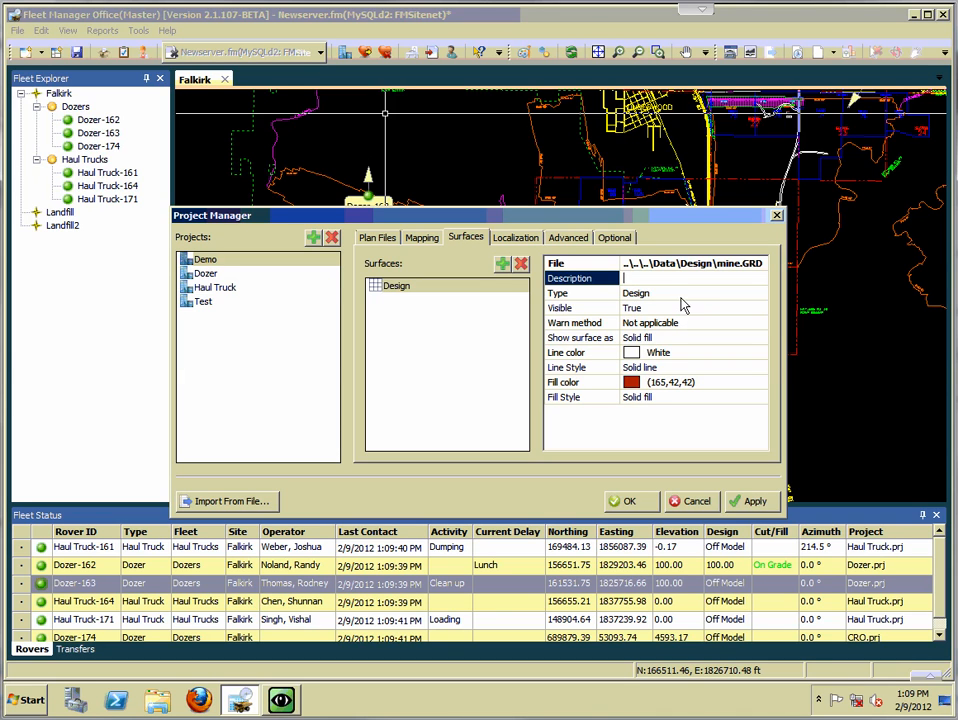
pyautogui.click(655, 295)
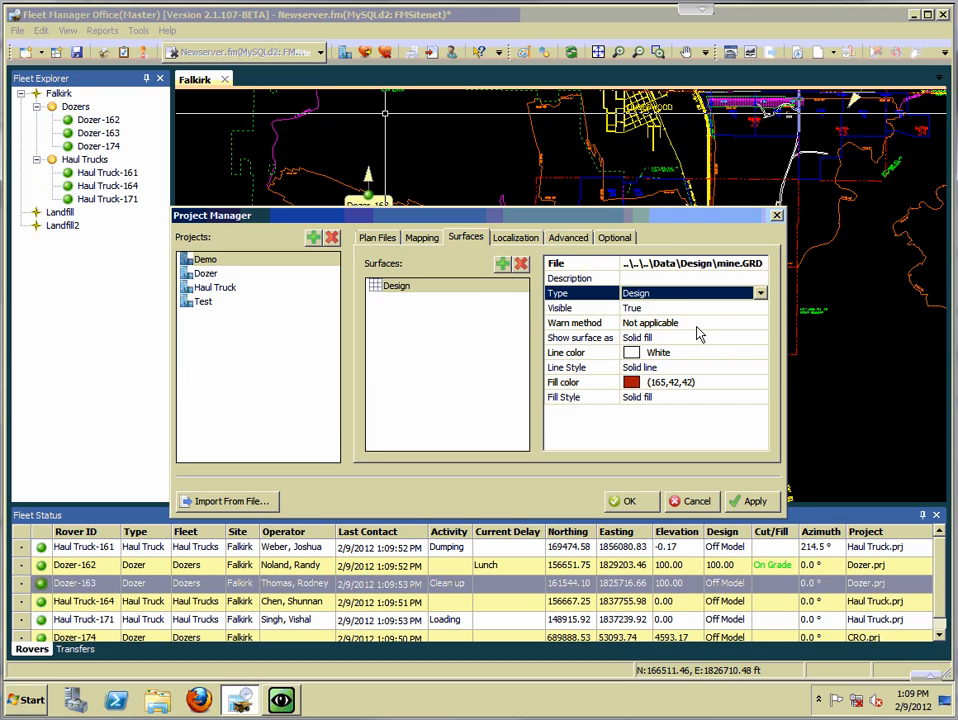
pyautogui.click(699, 323)
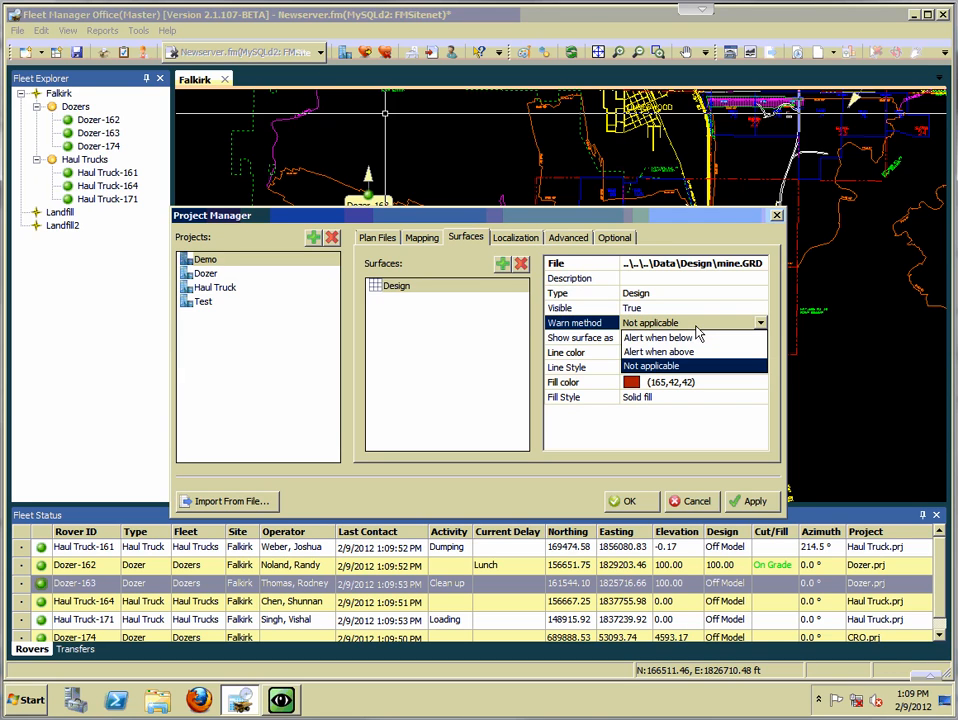
pyautogui.click(688, 366)
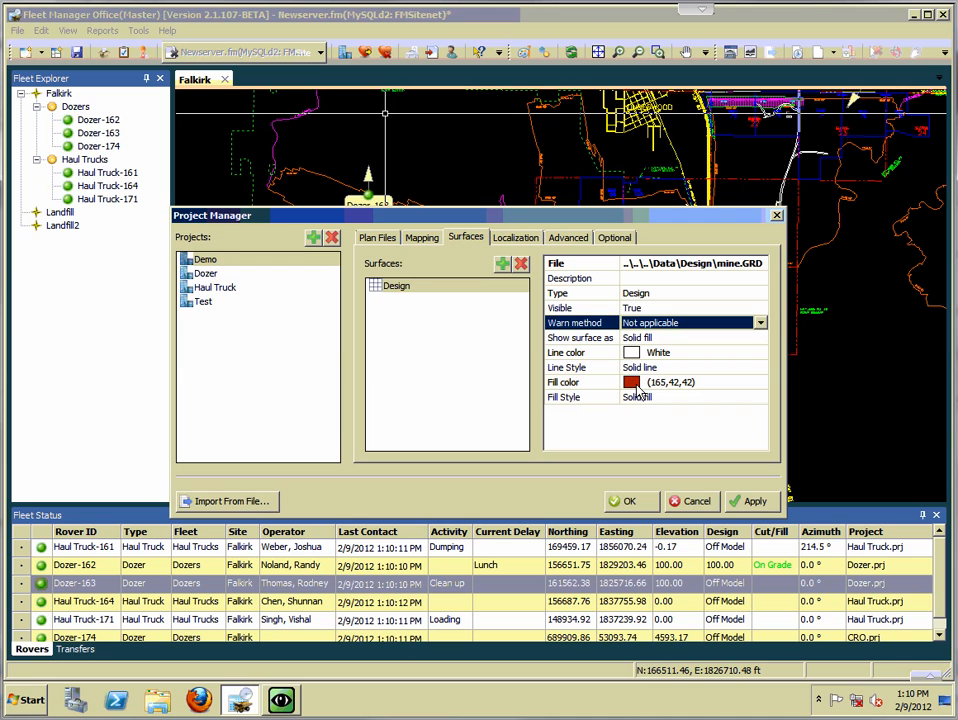
# - Examine the available line style and fill style options for the Design surface
pyautogui.click(682, 368)
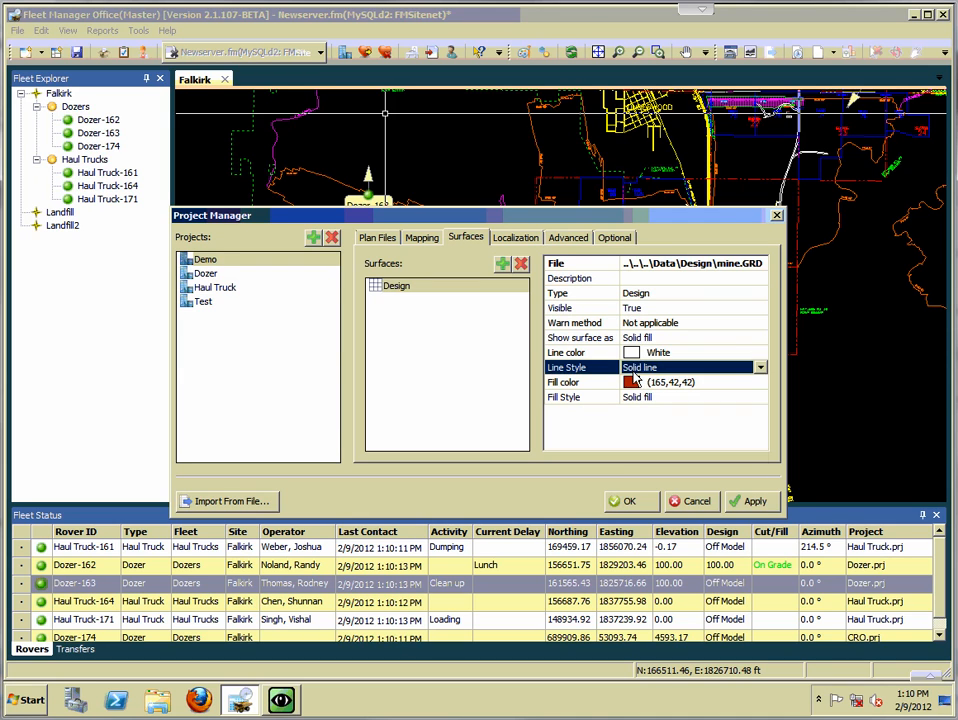
pyautogui.click(686, 368)
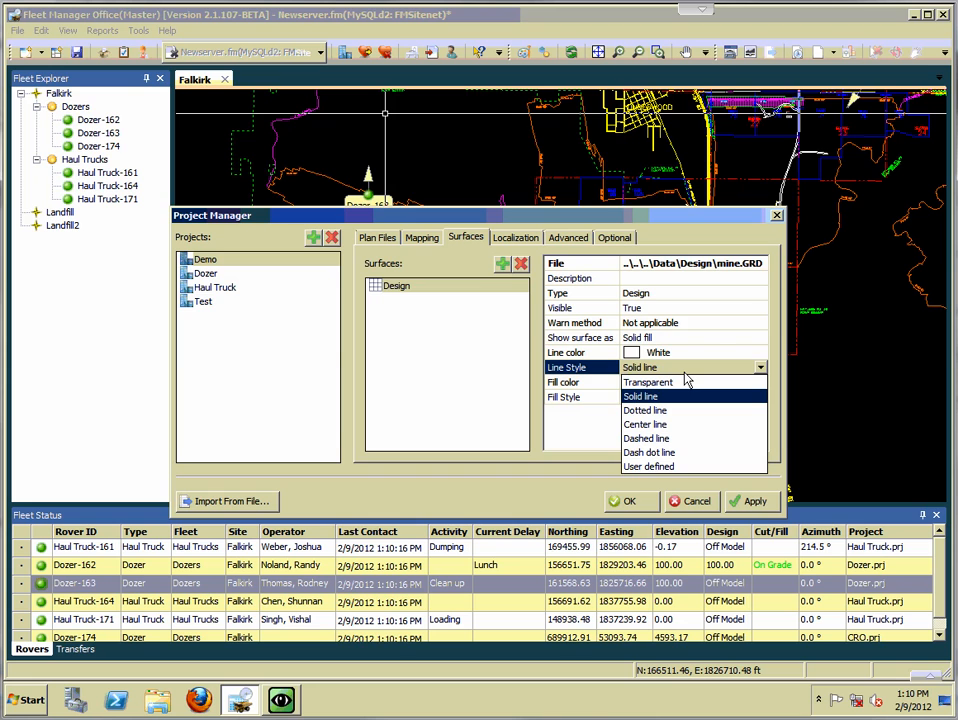
pyautogui.click(685, 372)
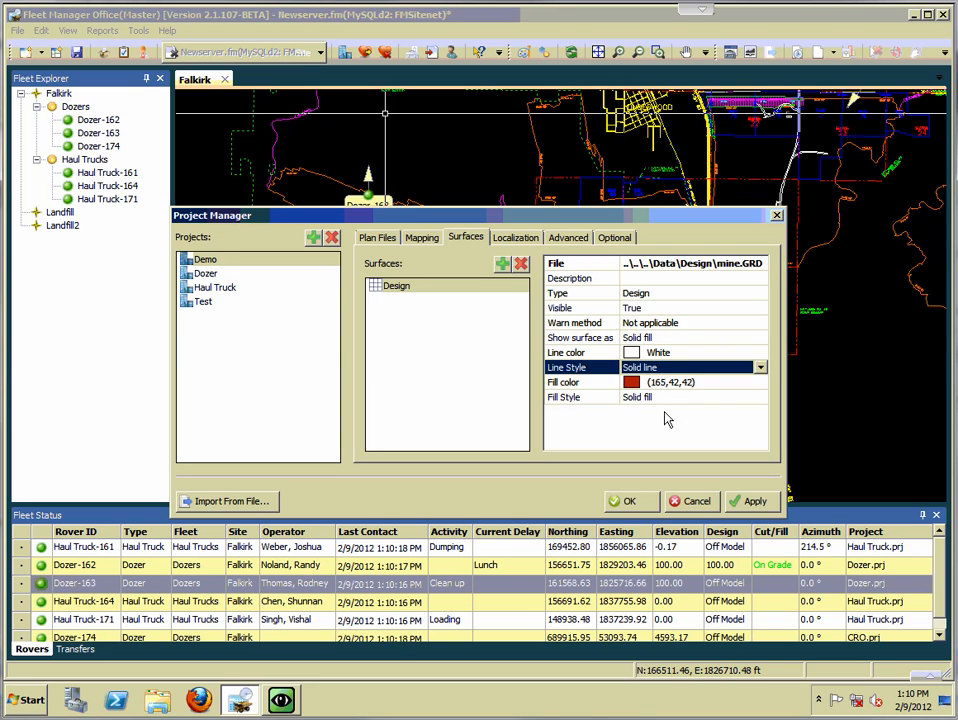
pyautogui.click(664, 400)
pyautogui.click(664, 400)
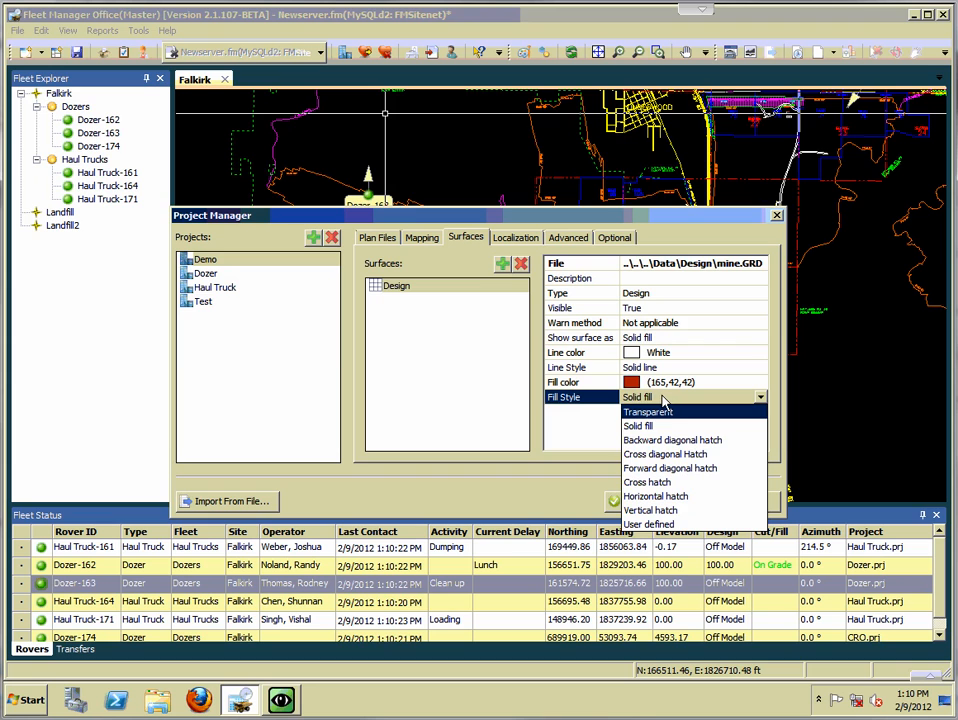
pyautogui.click(664, 400)
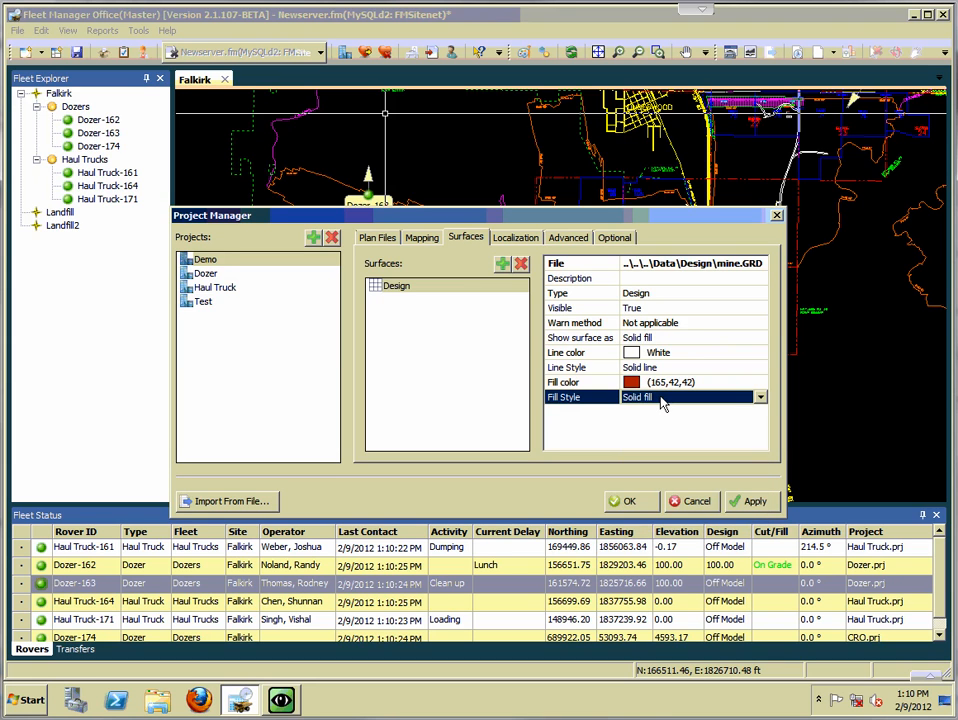
# - Add a second surface named Existing to the Demo project
pyautogui.click(503, 264)
pyautogui.write('Existing')
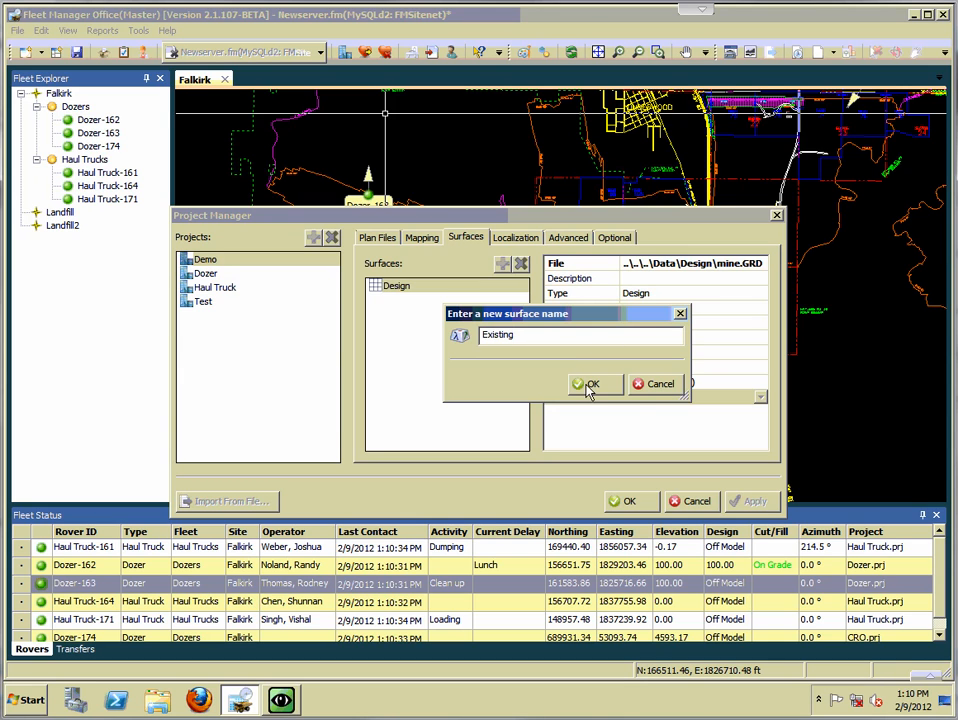
pyautogui.click(590, 386)
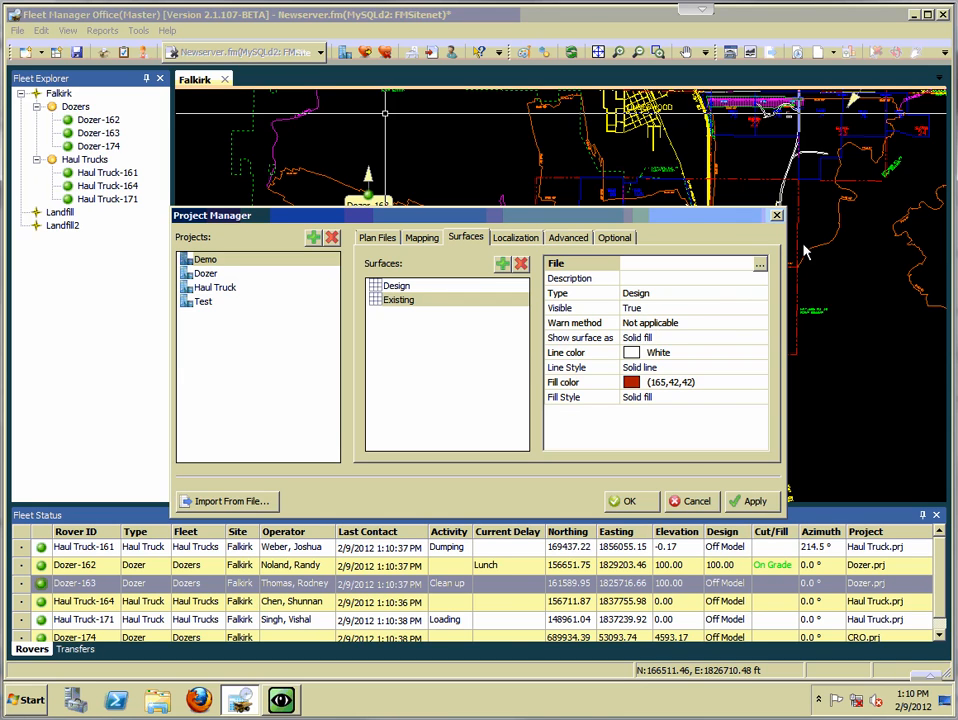
# - Assign mine.GRD from the C:\Data\Design folder as the Existing surface's model file and set its type to Existing
pyautogui.click(760, 265)
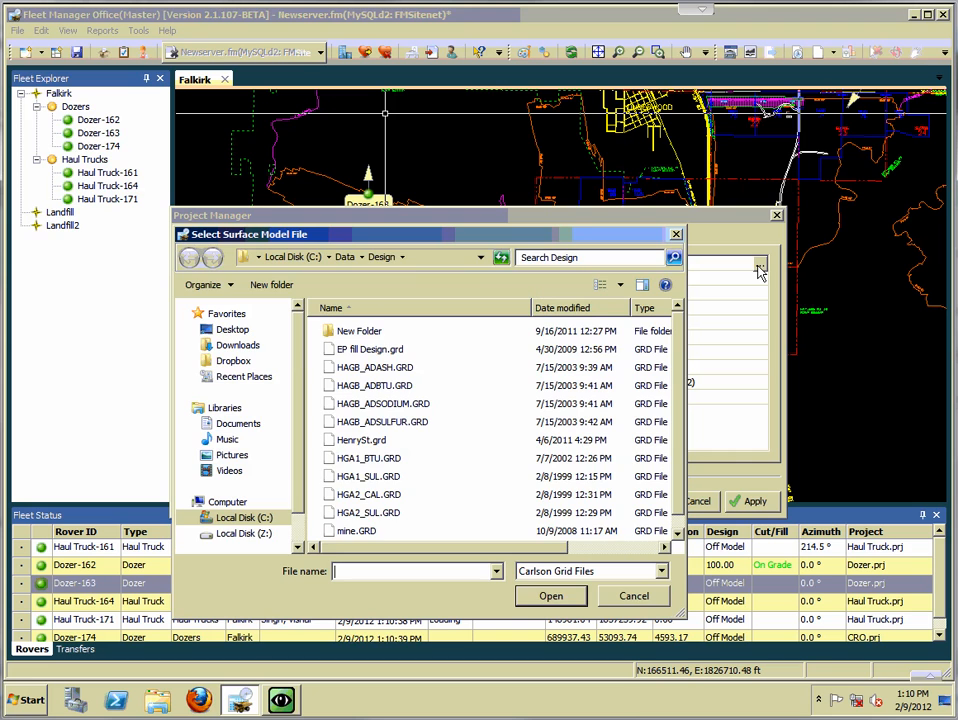
pyautogui.click(356, 531)
pyautogui.click(549, 596)
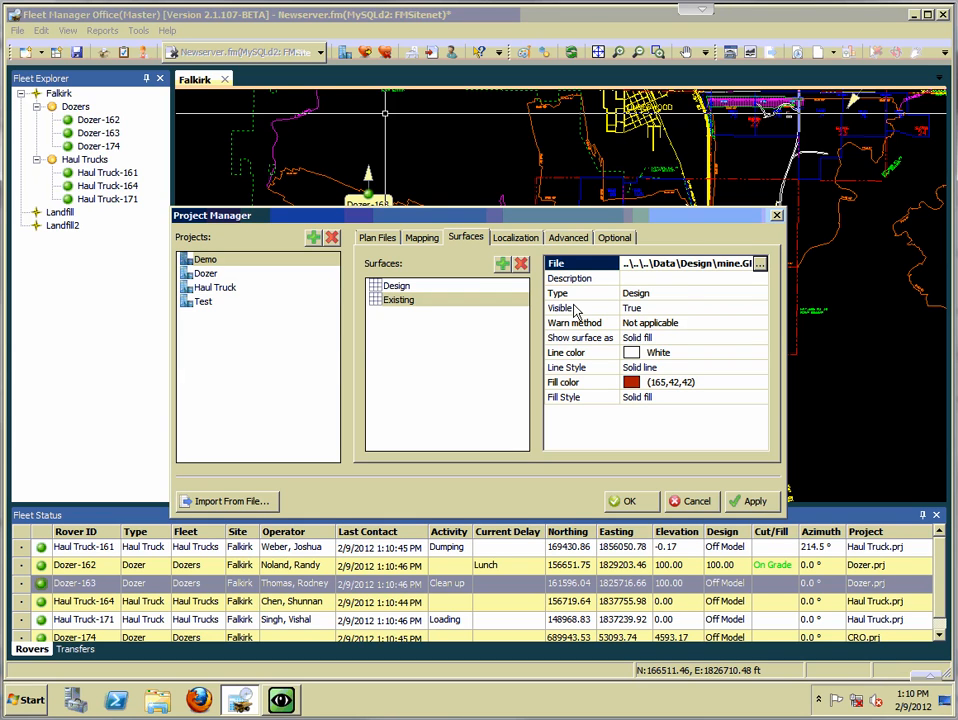
pyautogui.click(690, 293)
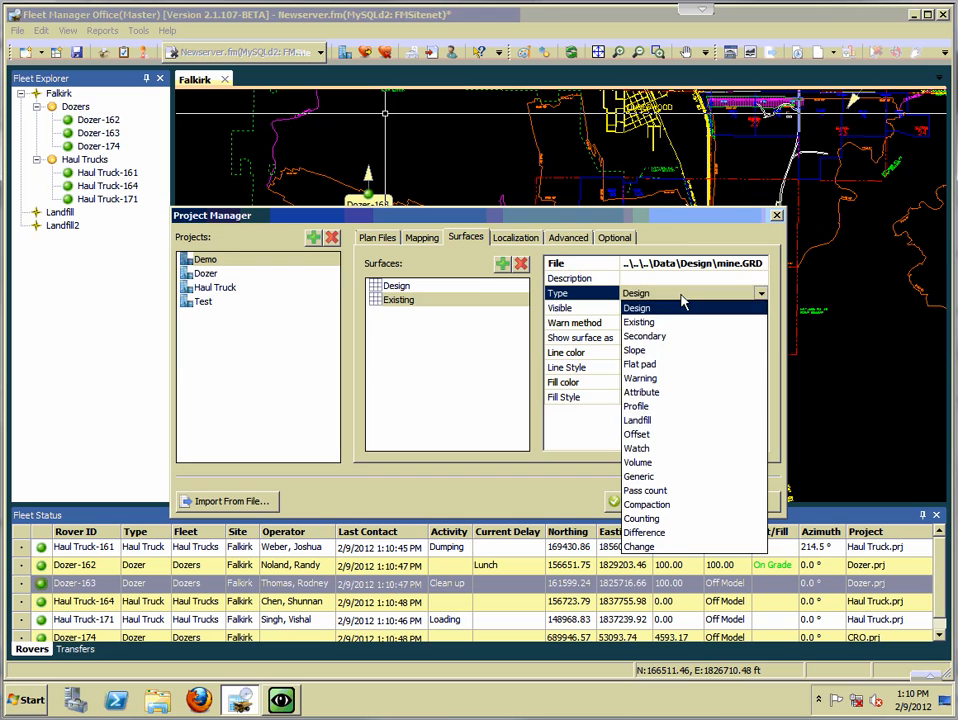
pyautogui.click(631, 324)
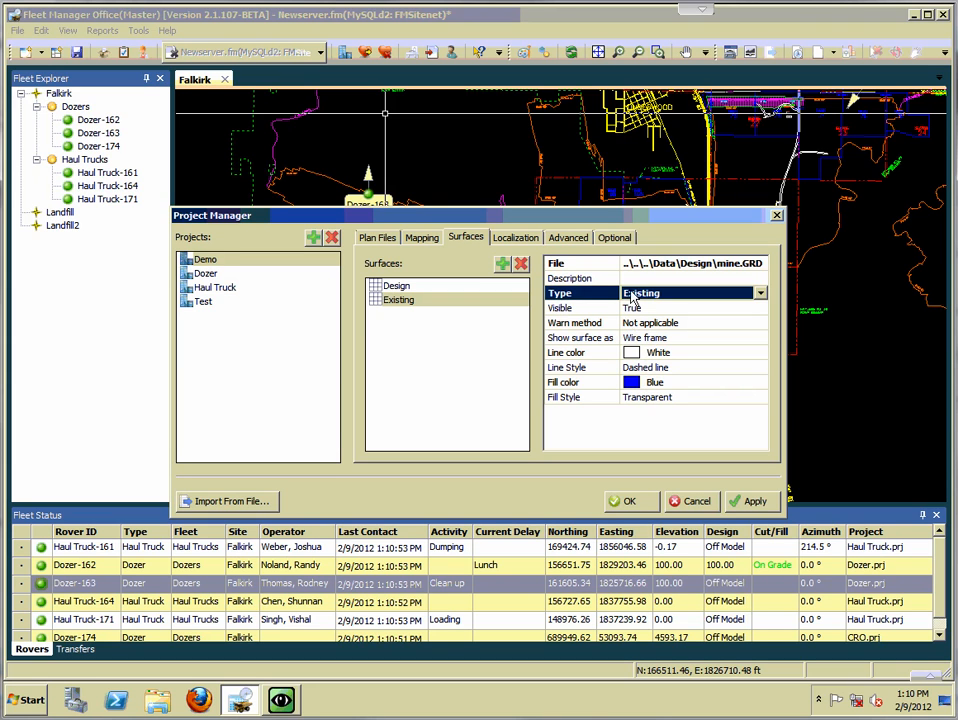
# - Assign TruckPro.dat from the C:\Data folder as the Demo project's localization file
pyautogui.click(514, 240)
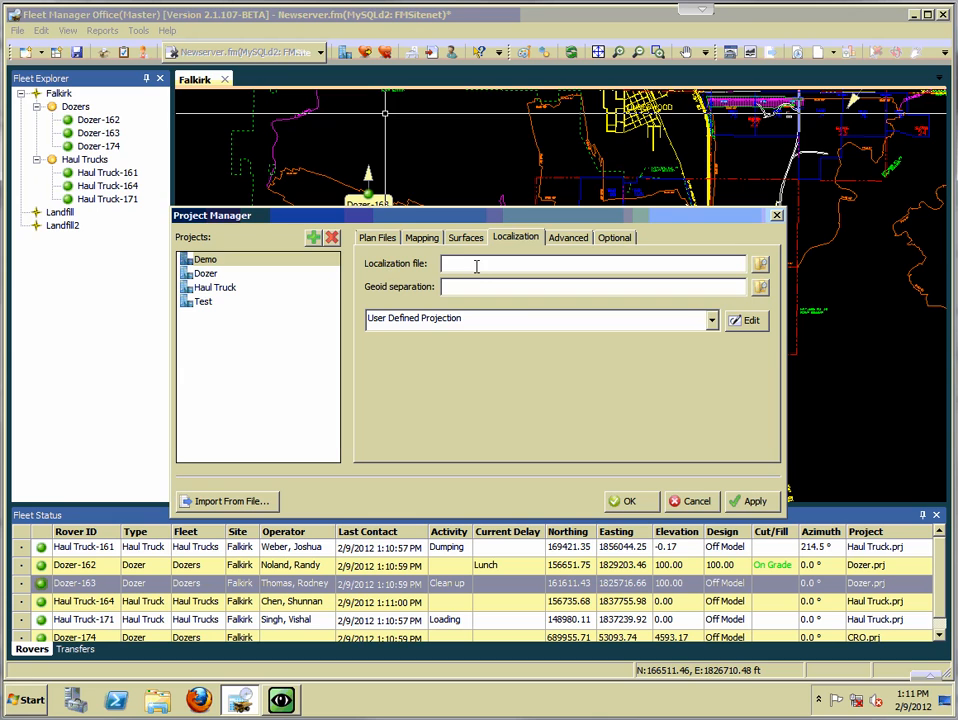
pyautogui.click(759, 267)
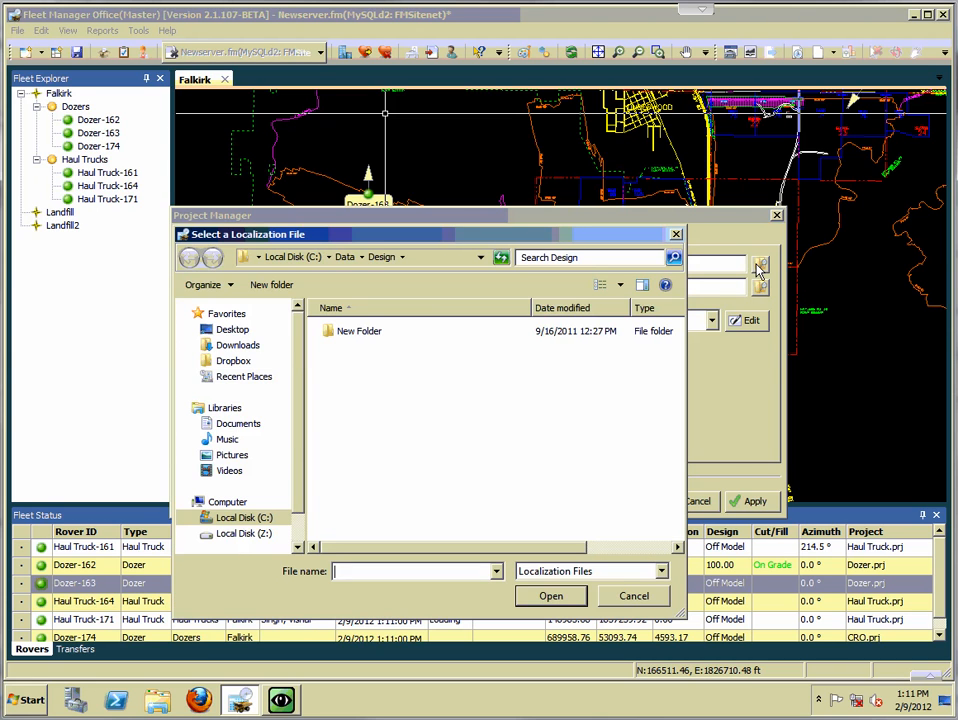
pyautogui.click(344, 257)
pyautogui.click(380, 501)
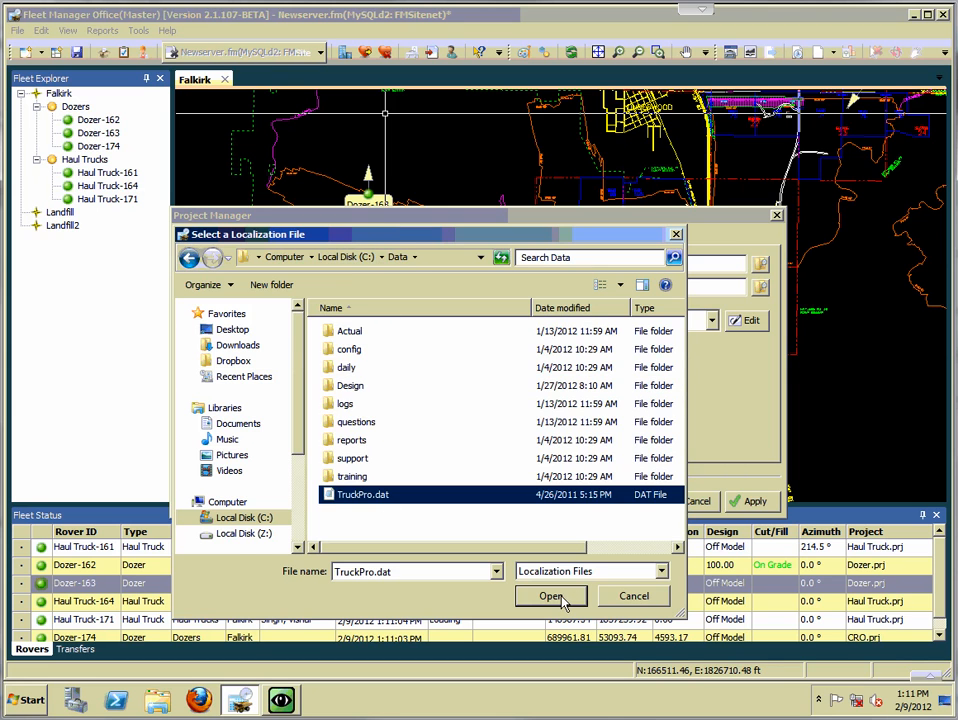
pyautogui.click(553, 597)
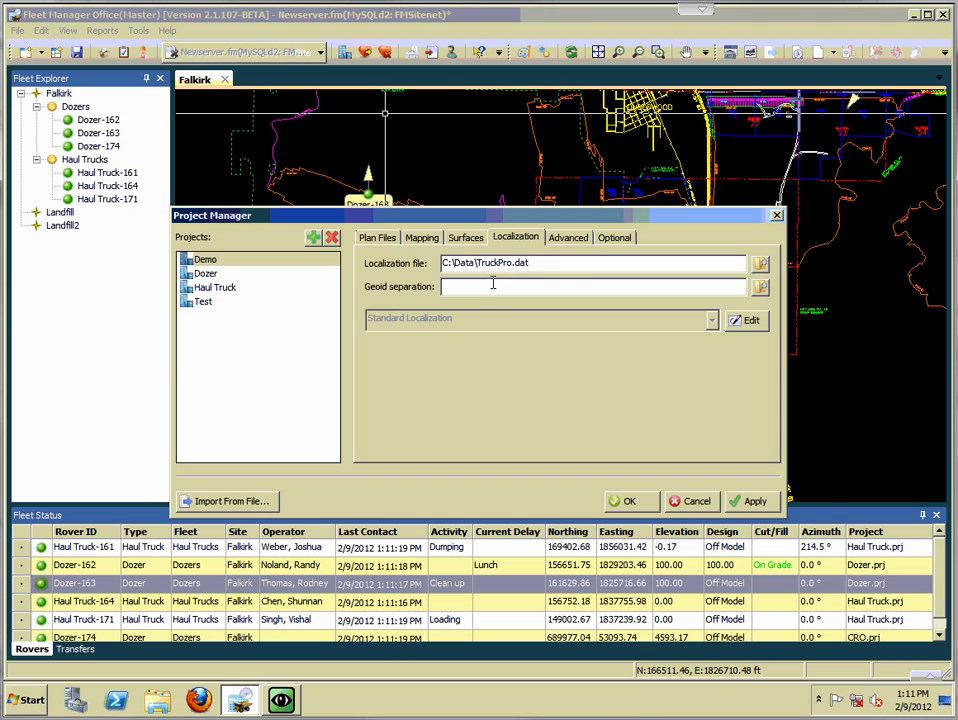
# - Set the Demo project's surface update method to Update for both cut and fill
pyautogui.click(566, 238)
pyautogui.click(616, 266)
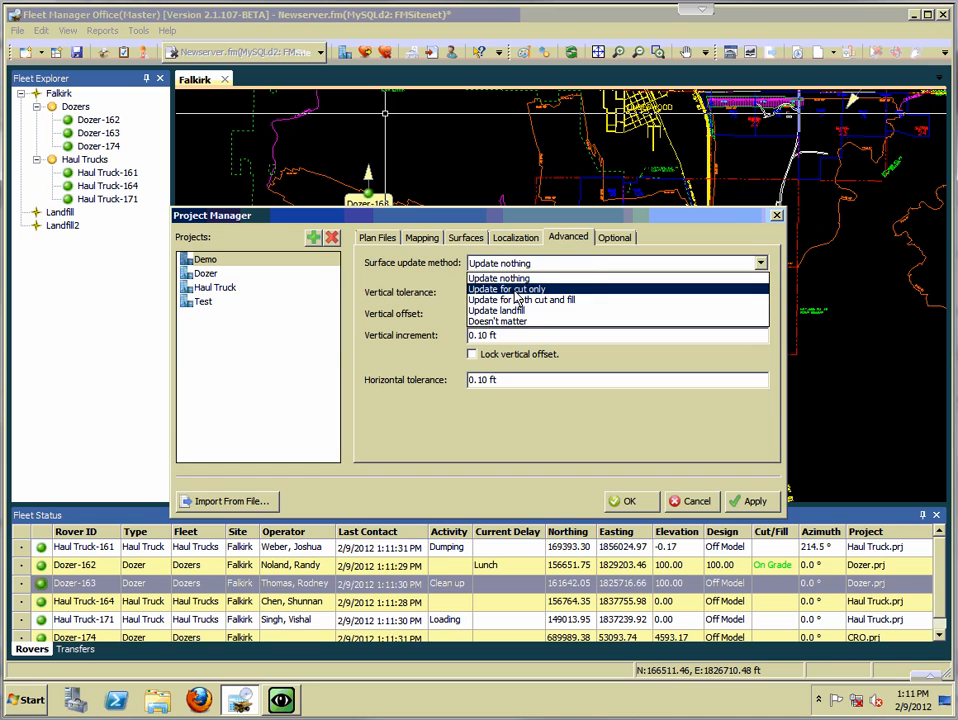
pyautogui.click(517, 301)
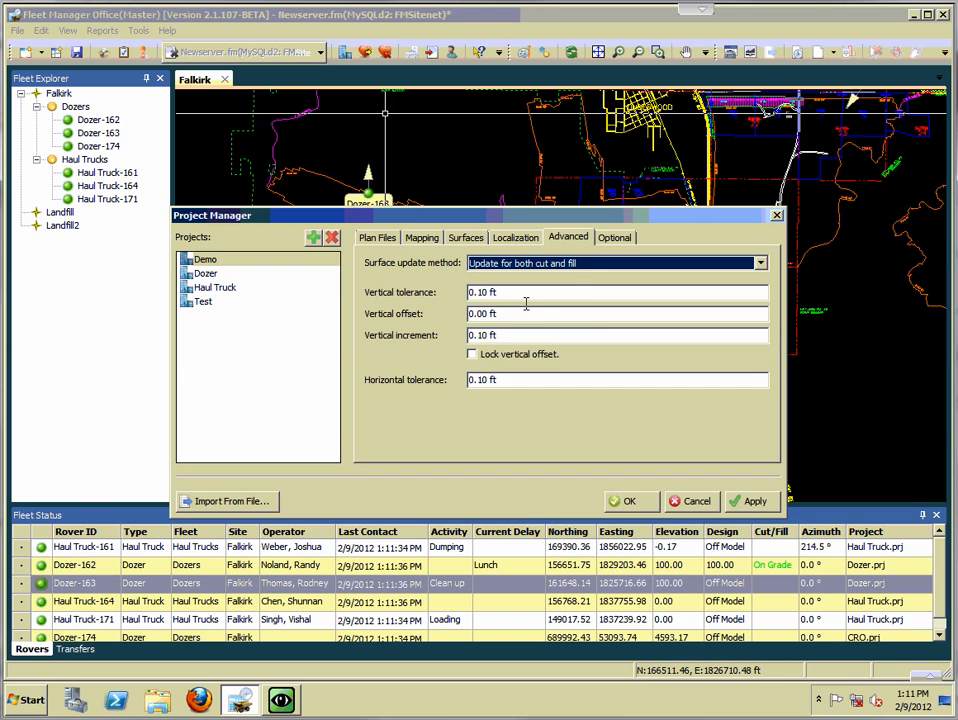
# - Set the Demo project's vertical tolerance to 0.5 ft and its vertical increment to 1.0 ft
pyautogui.click(517, 293)
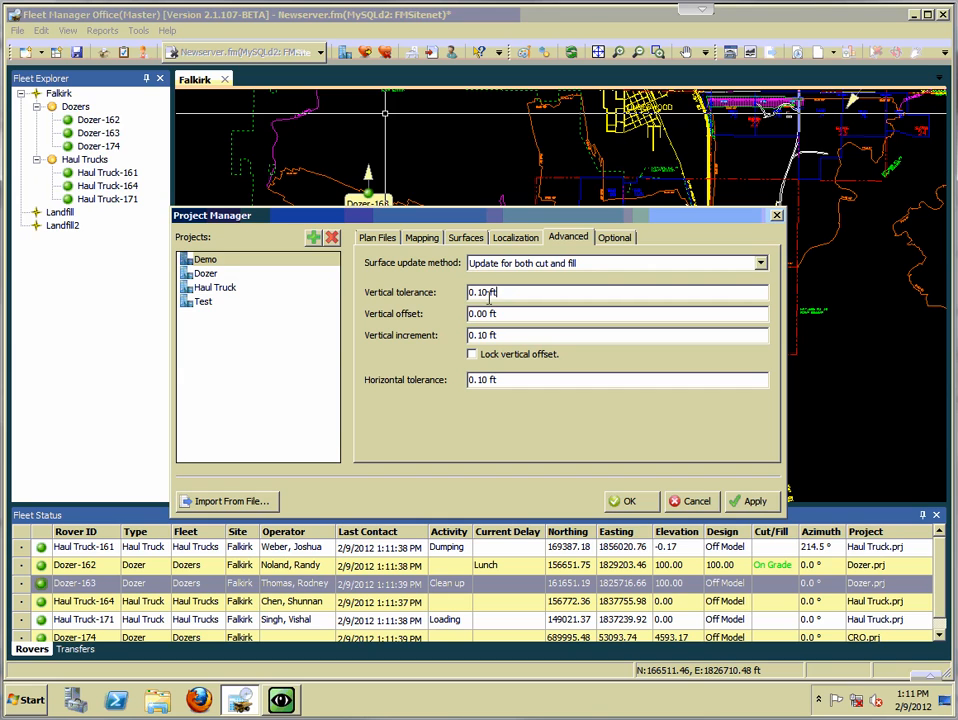
pyautogui.moveTo(488, 293); pyautogui.dragTo(477, 293)
pyautogui.write('5')
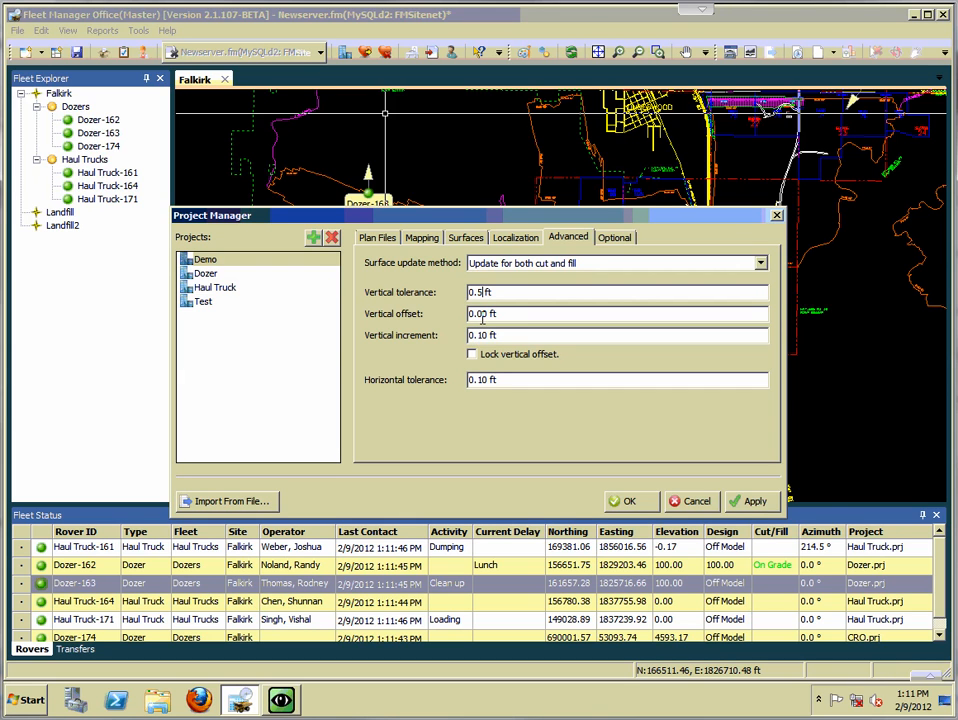
pyautogui.click(505, 314)
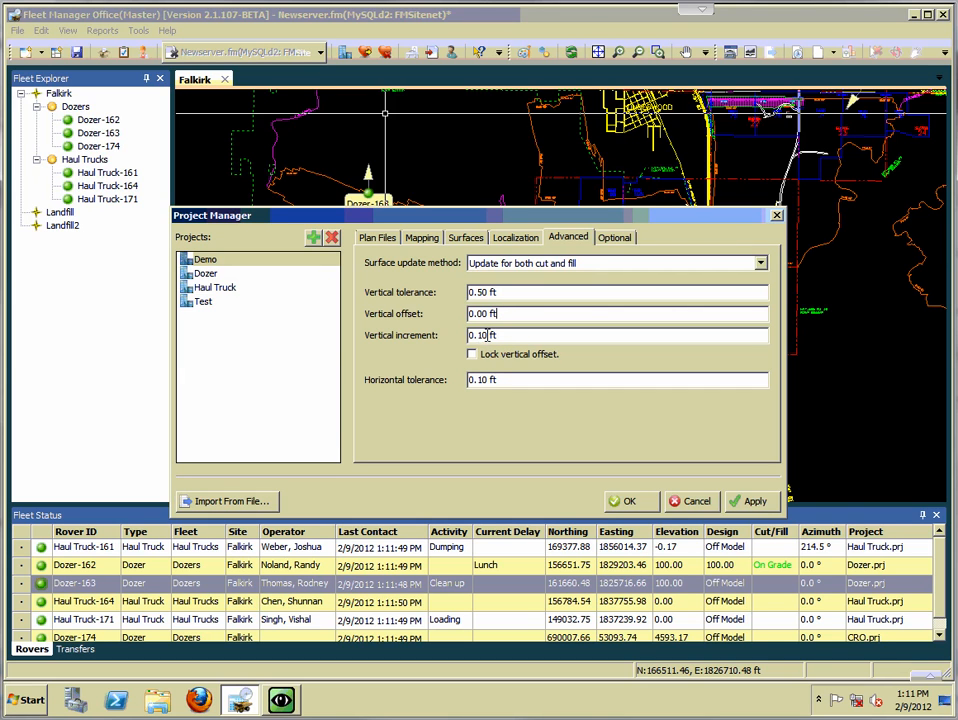
pyautogui.moveTo(484, 336); pyautogui.dragTo(470, 336)
pyautogui.write('0')
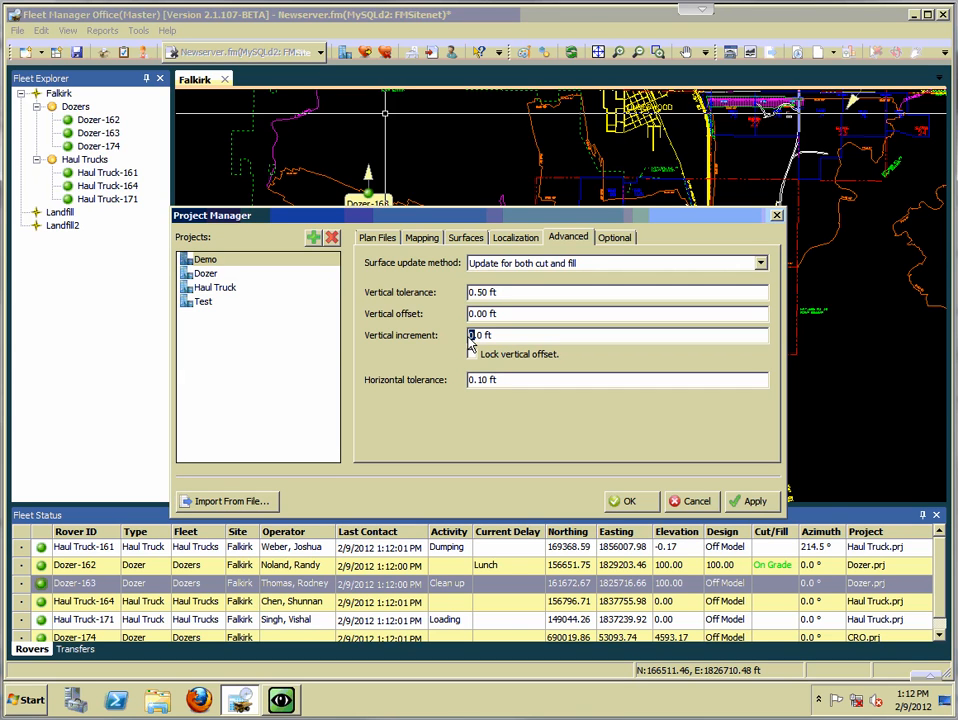
pyautogui.write('1')
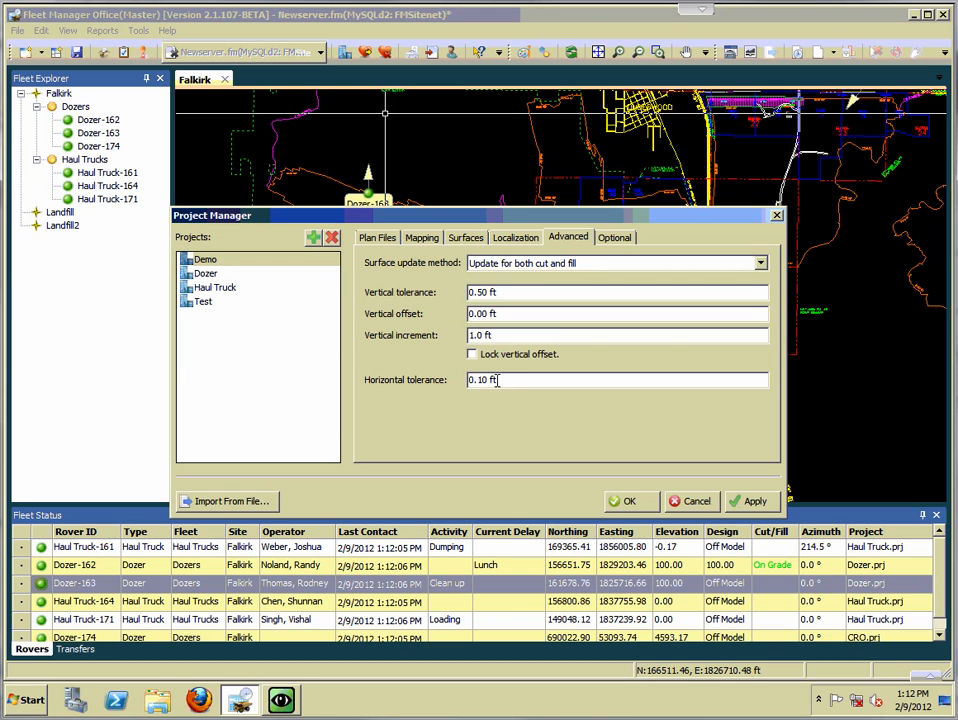
pyautogui.click(483, 380)
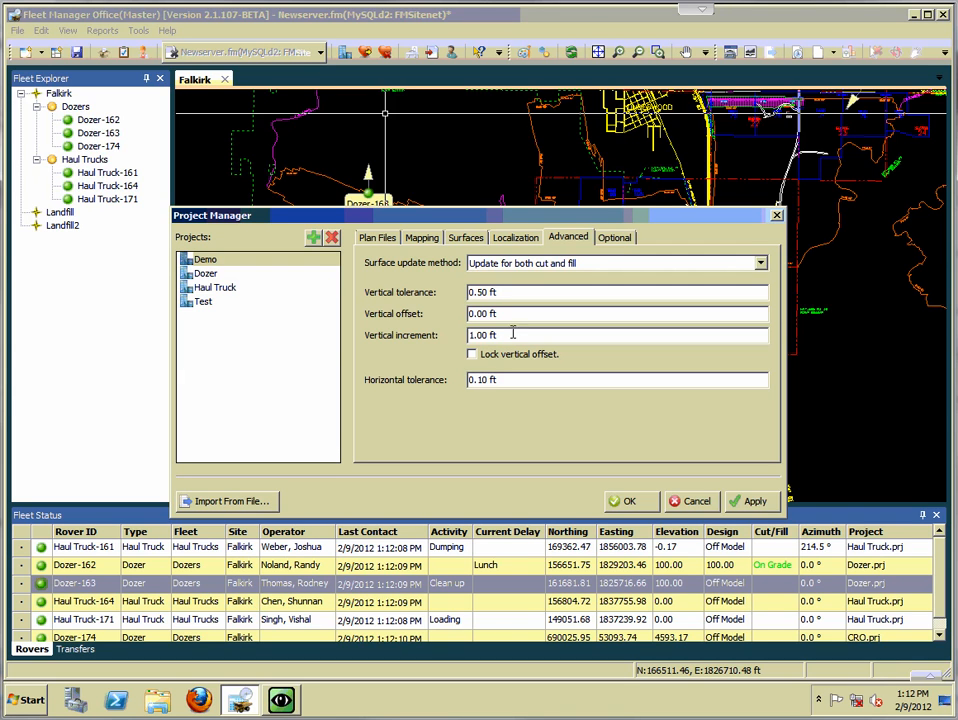
# - Check the Demo project's optional description and notes and its plan files, and accept the project settings
pyautogui.click(616, 242)
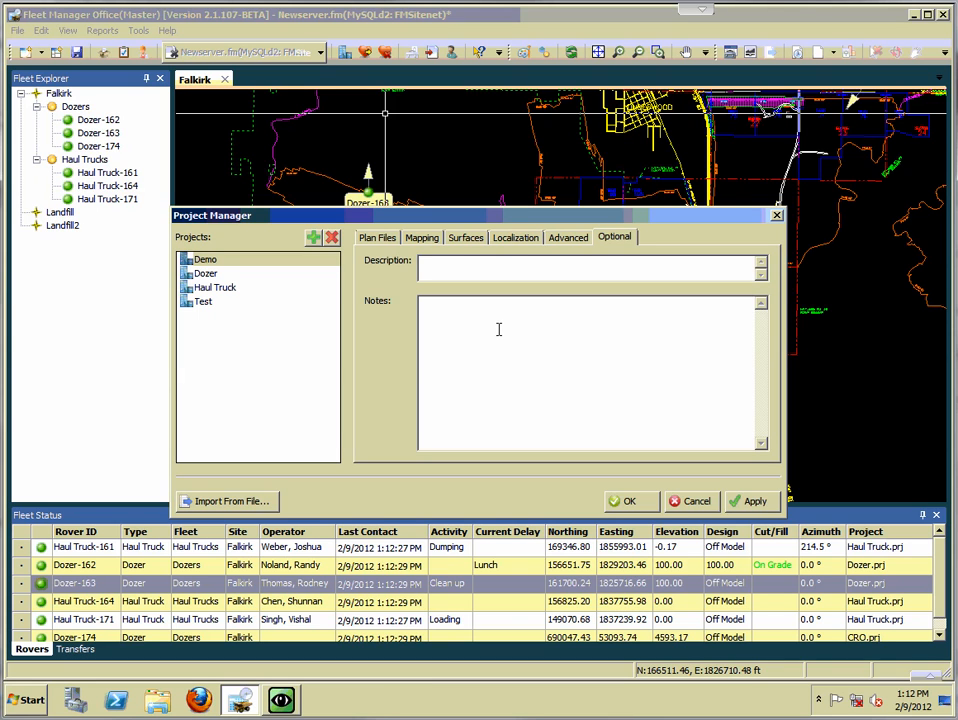
pyautogui.click(379, 238)
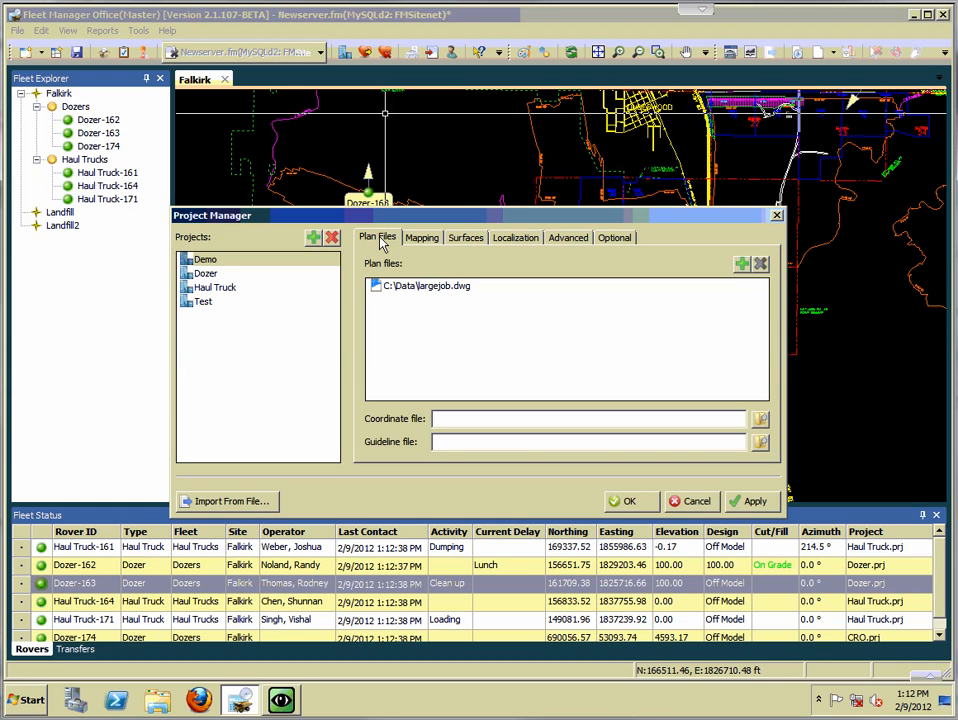
pyautogui.click(616, 509)
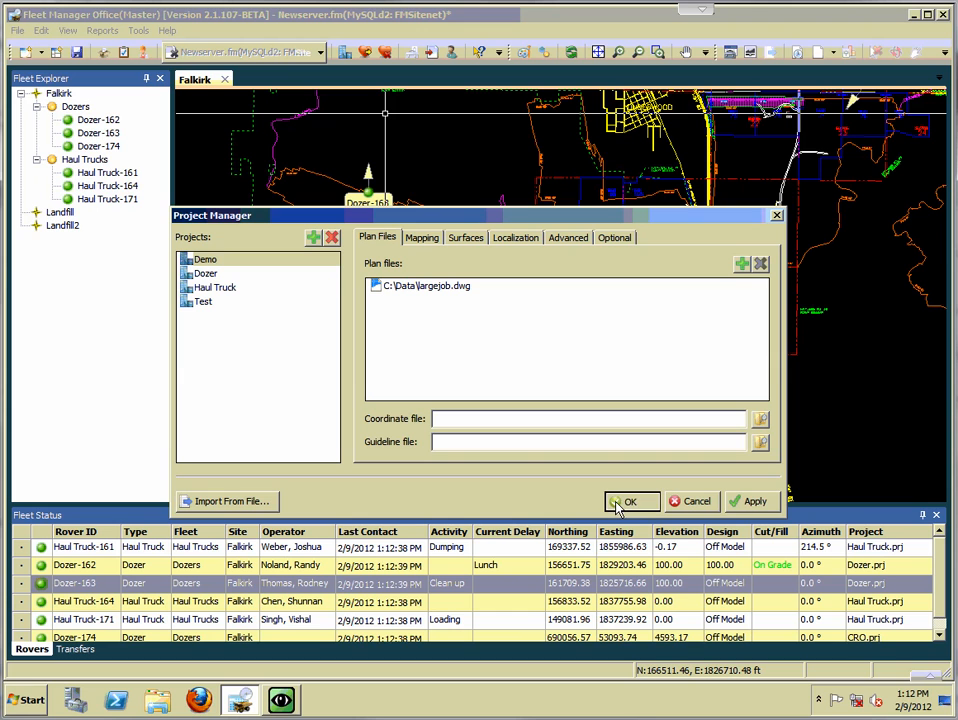